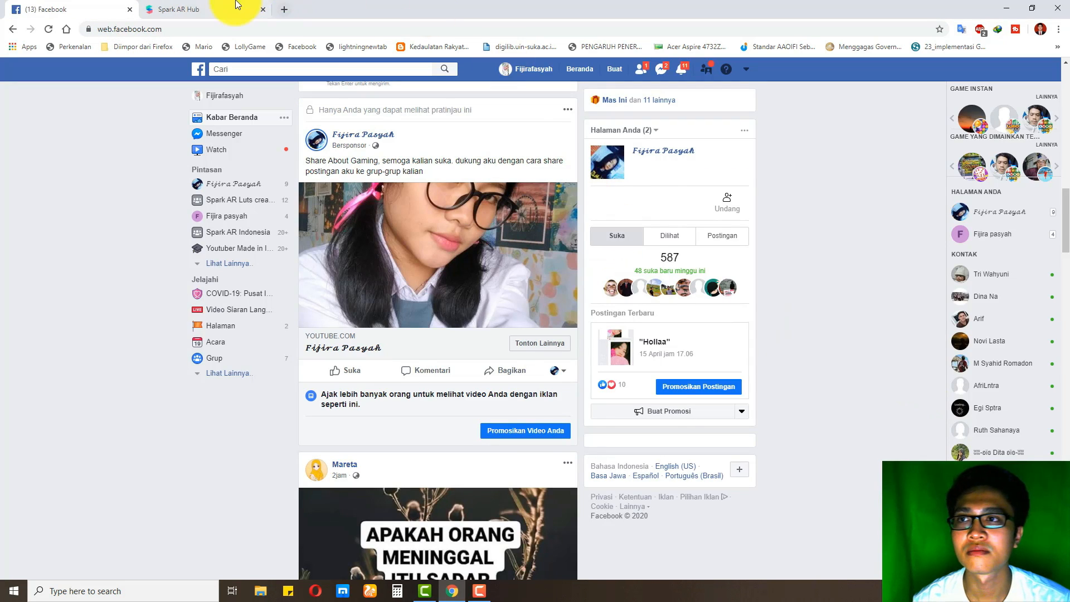
left_click(226, 9)
left_click(48, 10)
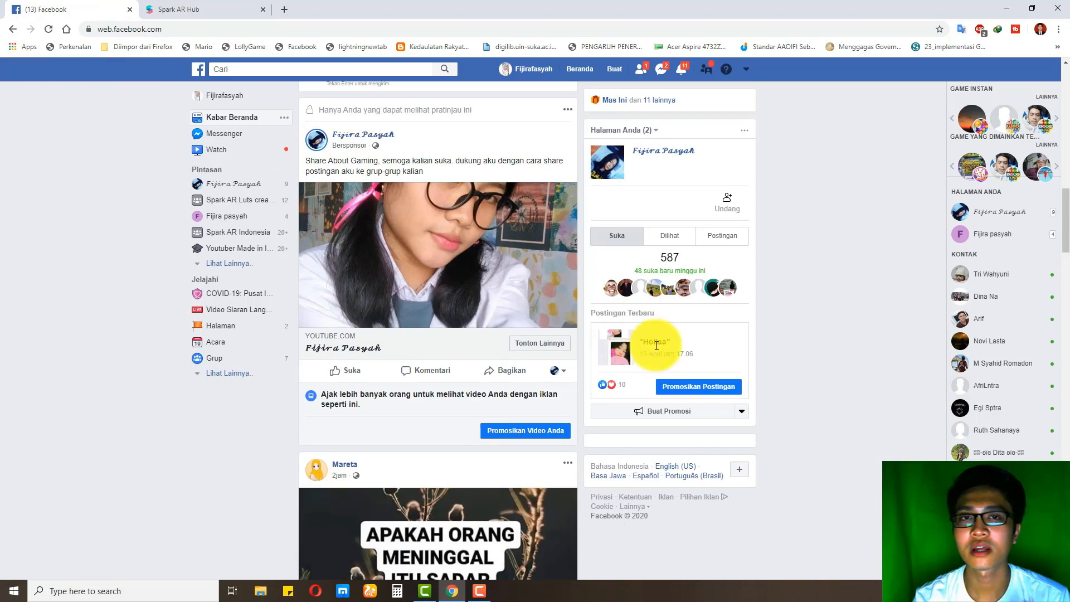
left_click(478, 591)
left_click(479, 590)
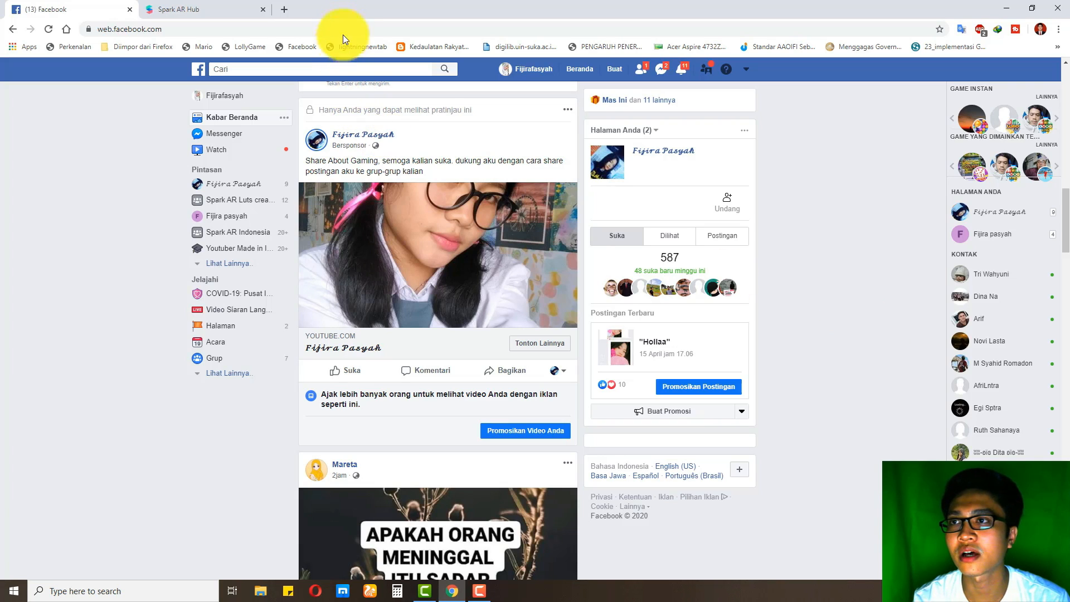
left_click(186, 28)
left_click(186, 28)
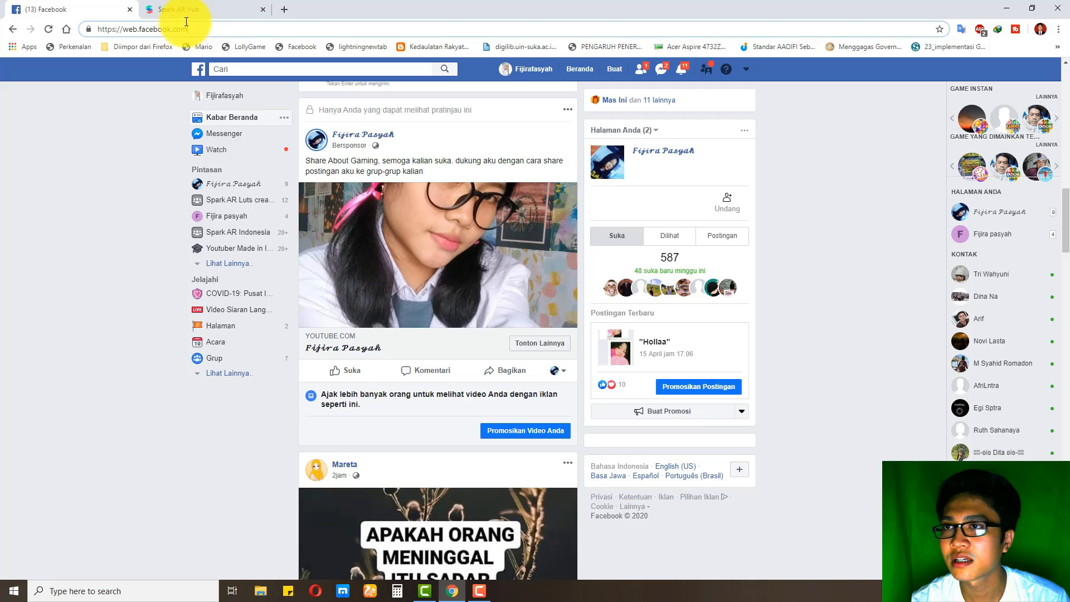
left_click(184, 9)
left_click(244, 26)
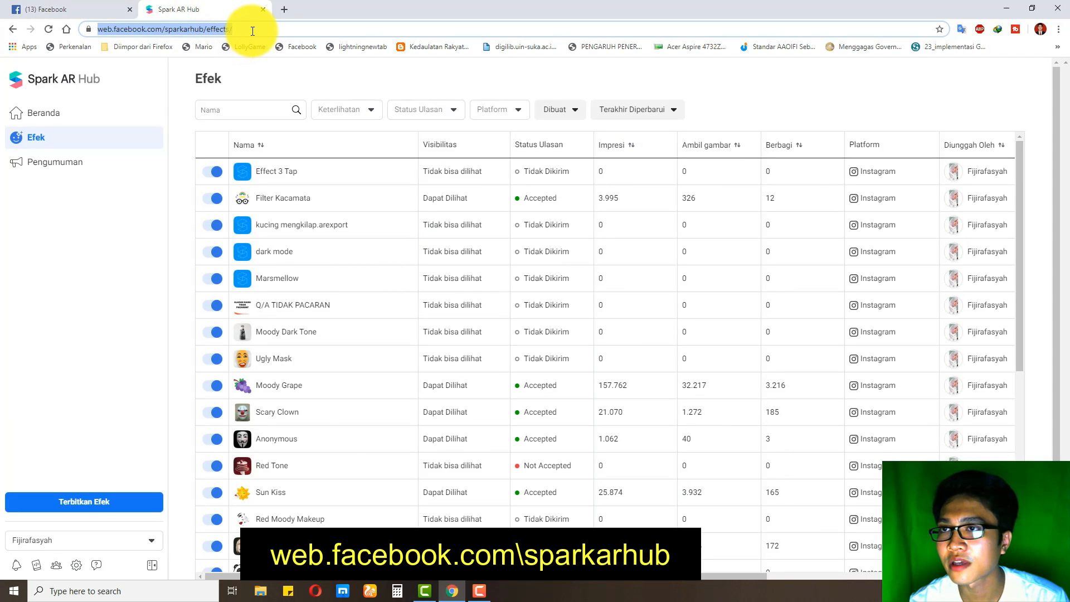
left_click(251, 28)
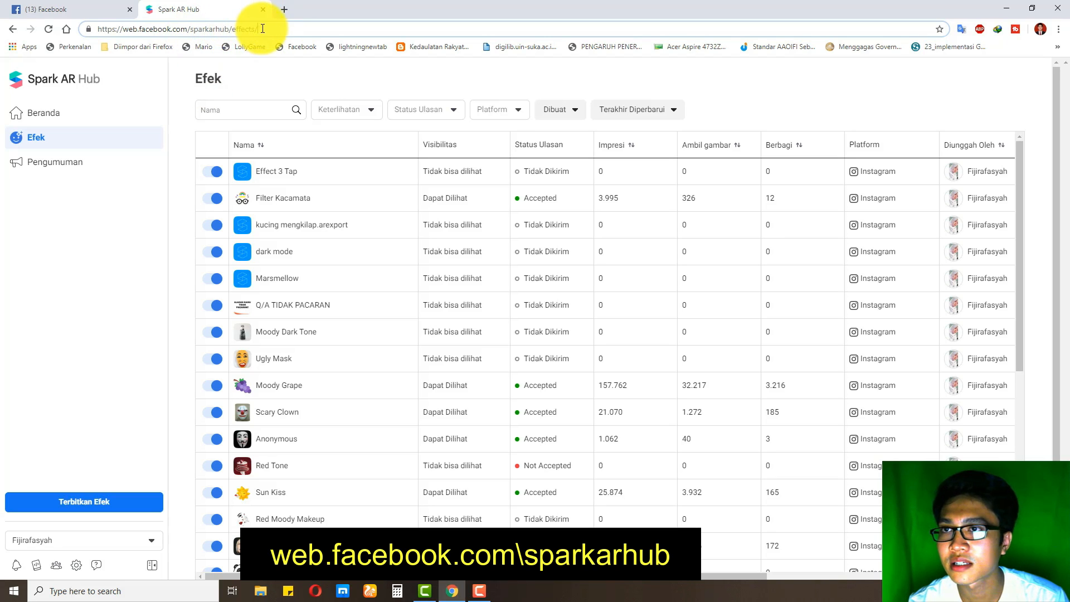
key("BackSpace")
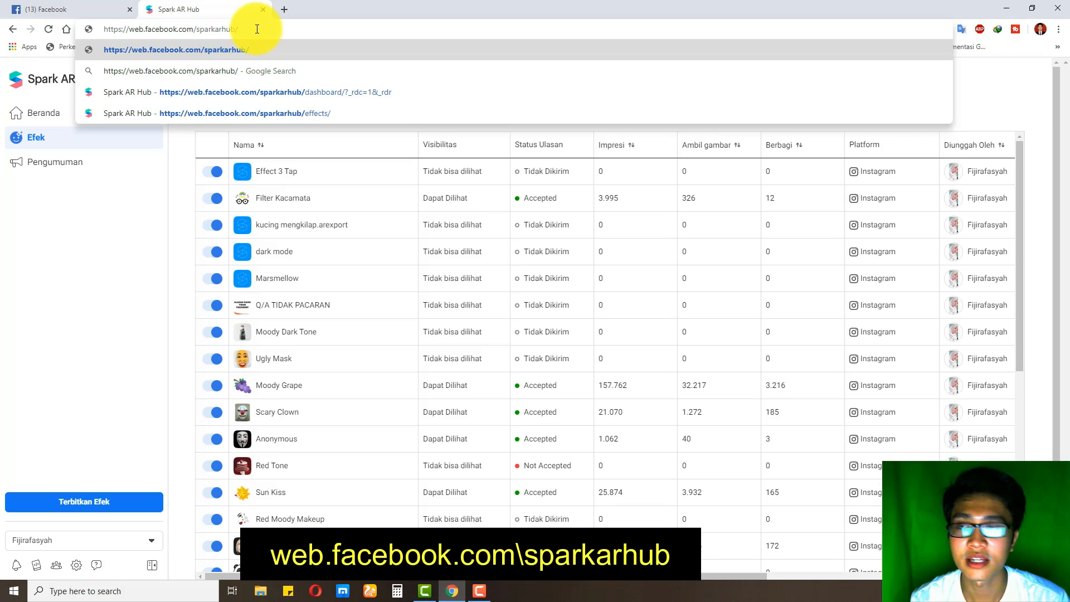
key("Return")
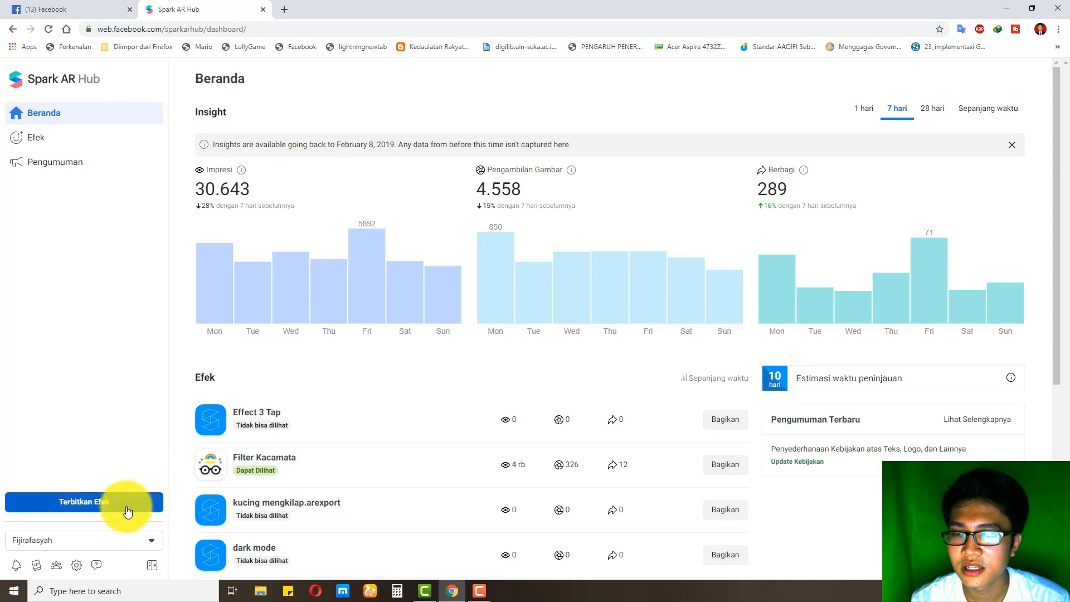
Examine which personal account and pages are available as effect owners in Spark AR Hub
left_click(150, 546)
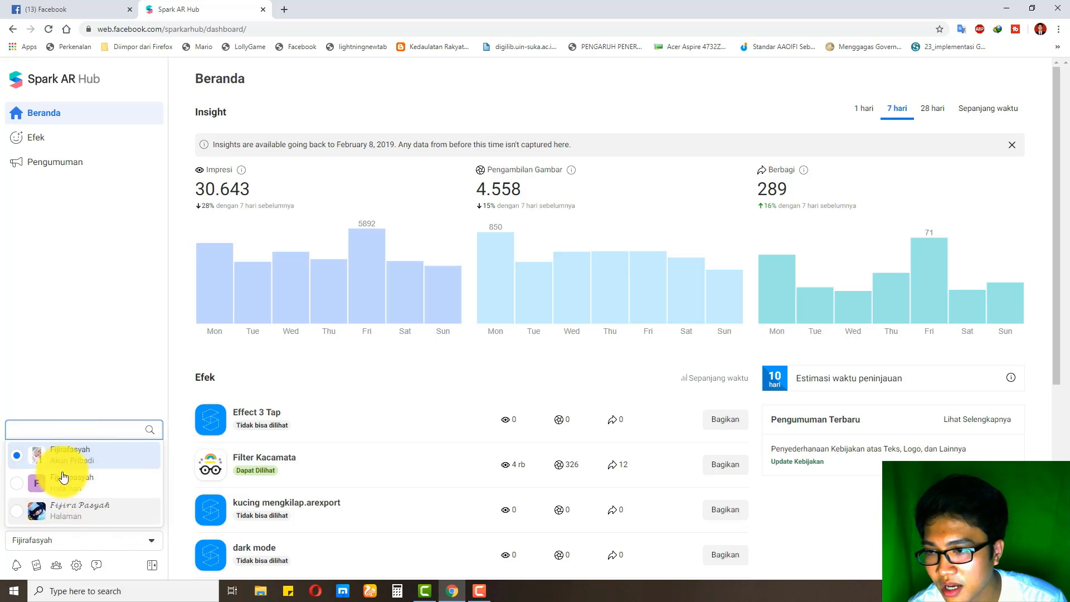
left_click(101, 366)
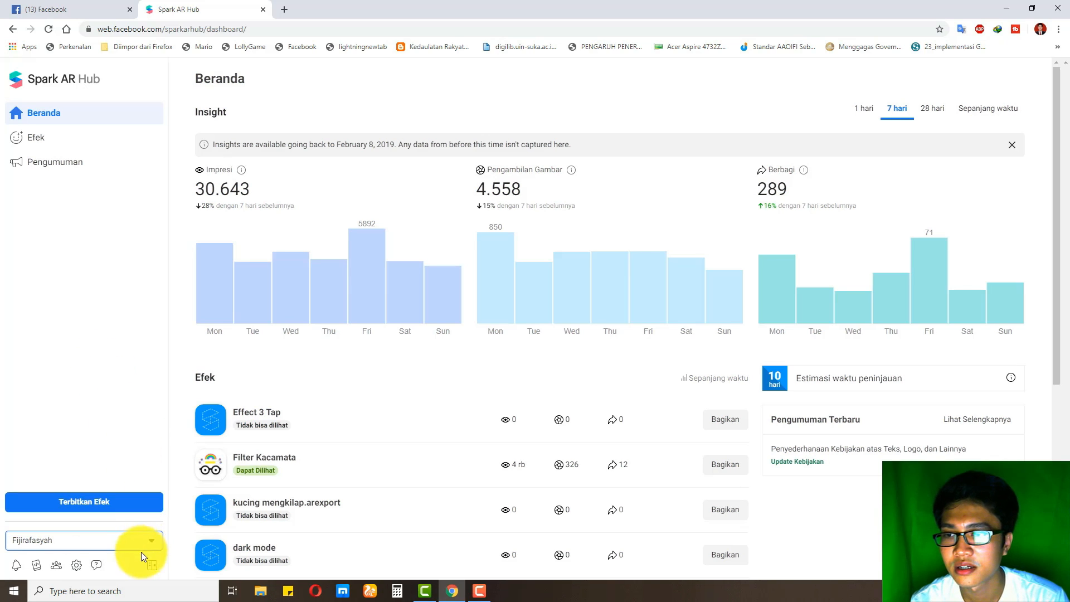
left_click(151, 540)
left_click(152, 540)
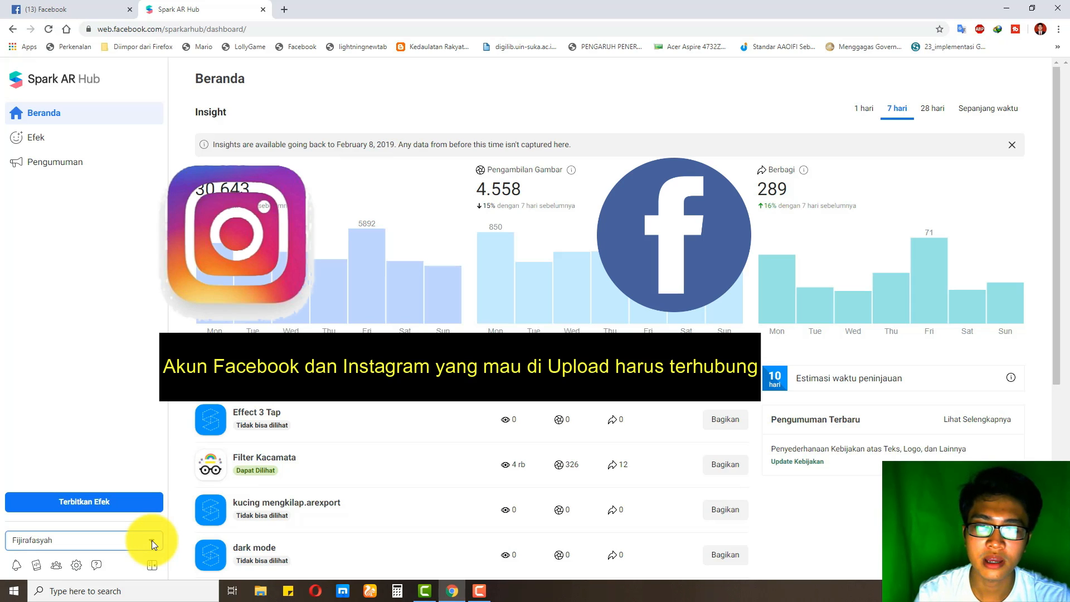
left_click(88, 9)
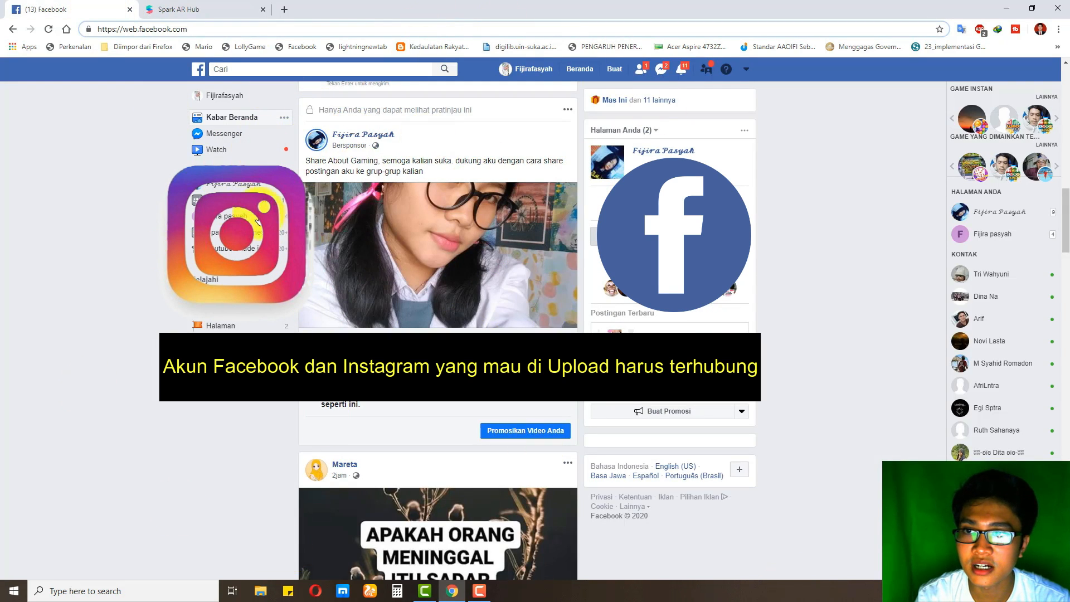
left_click(205, 9)
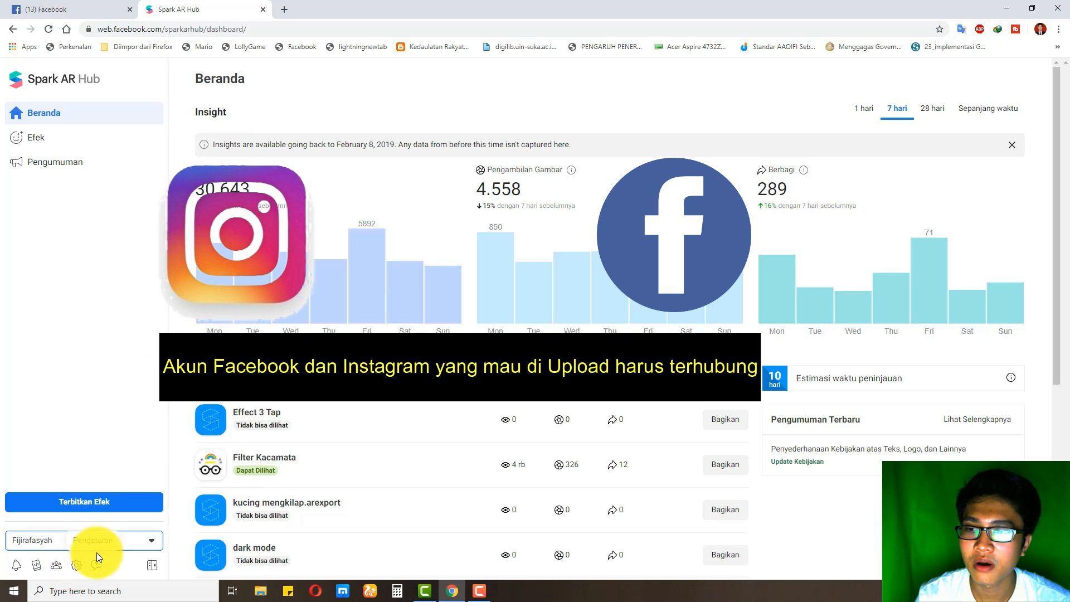
Launch Spark AR Studio to view its start window, close it, and return to Spark AR Hub in Chrome
left_click(450, 589)
double_click(70, 370)
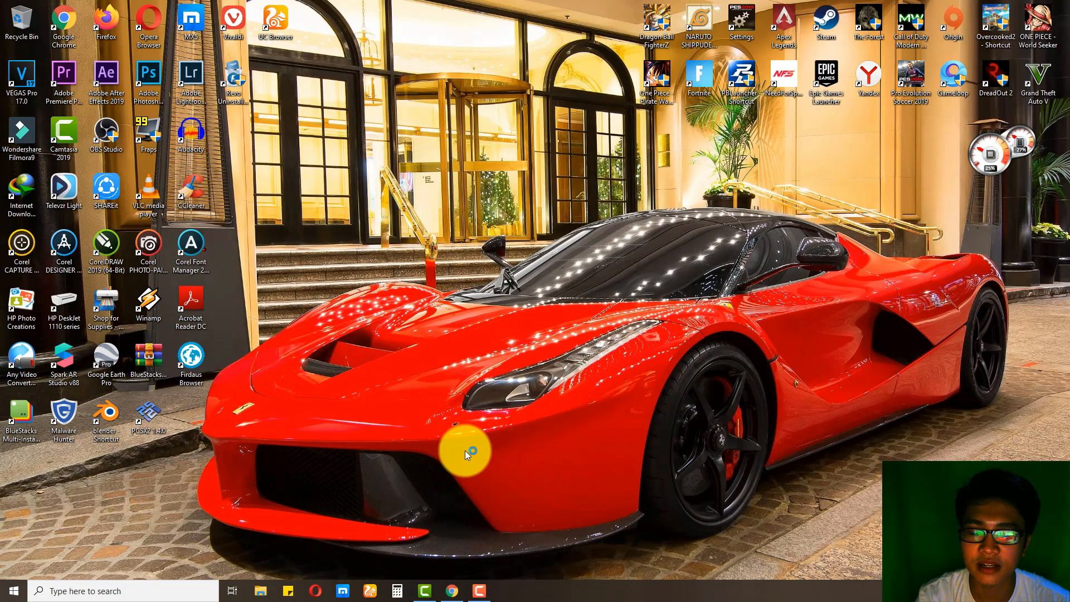
right_click(305, 212)
left_click(326, 262)
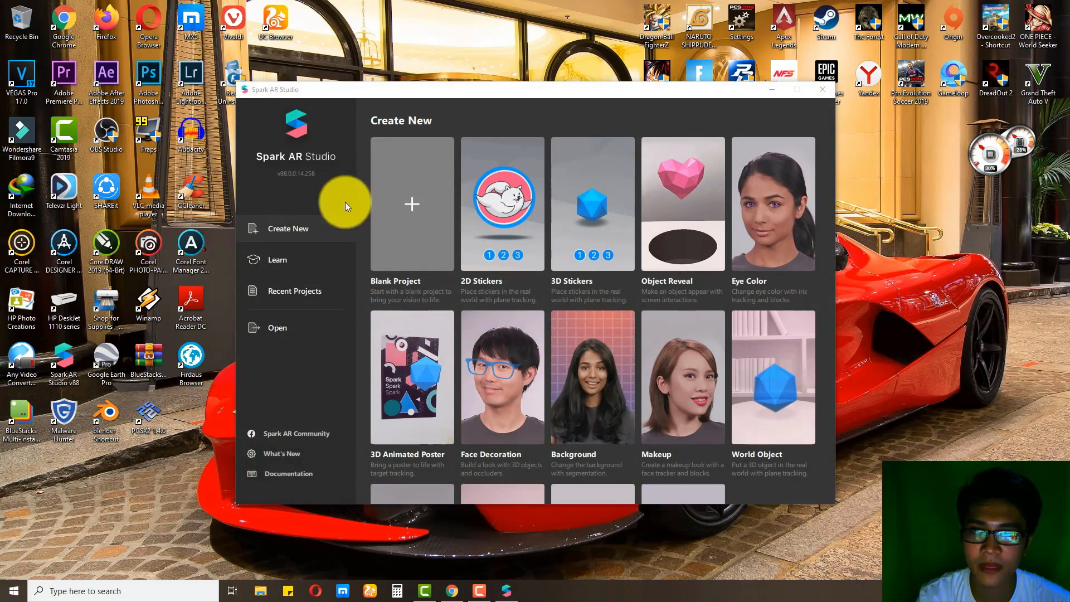
left_click_drag(490, 87, 572, 97)
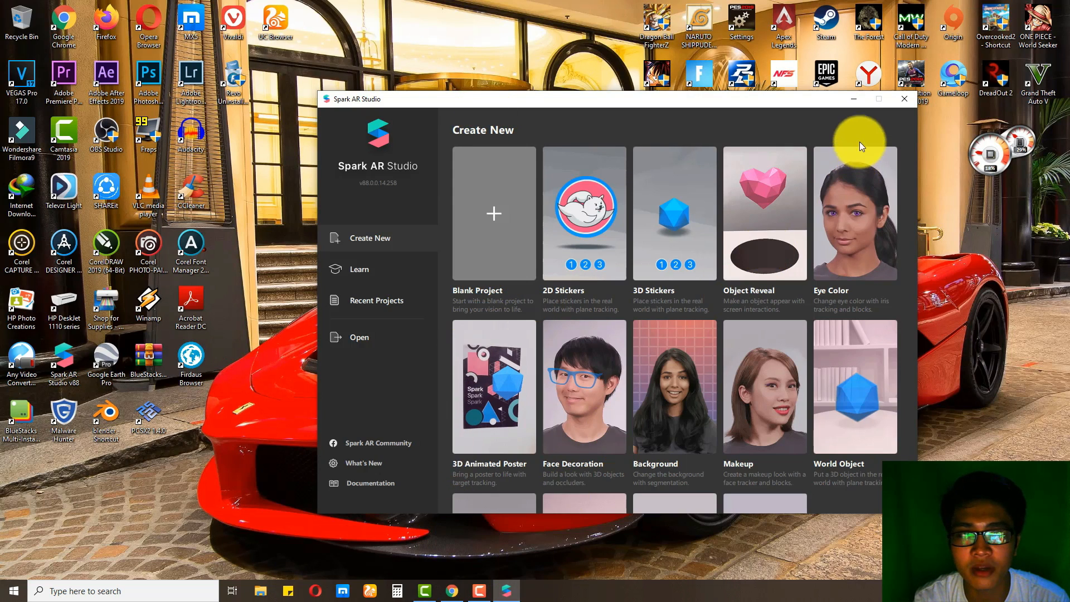
left_click(897, 100)
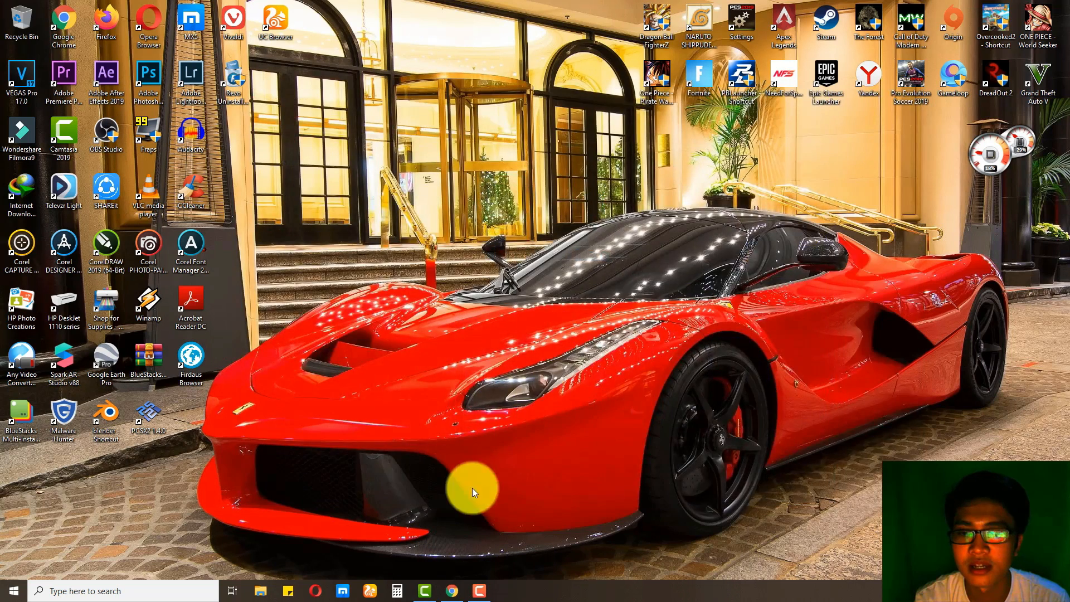
left_click(452, 590)
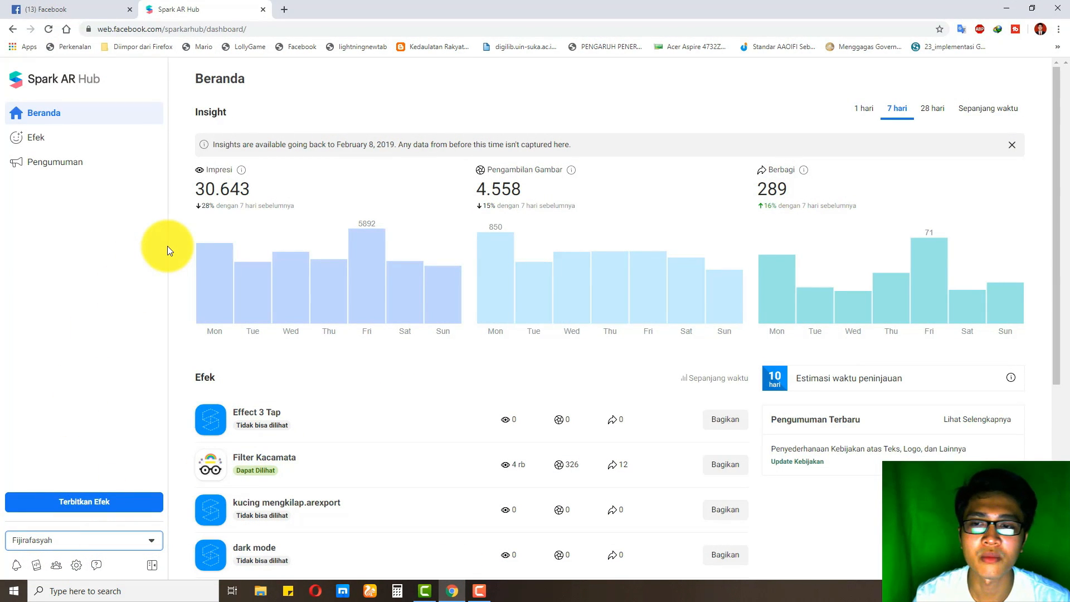
Start publishing a new effect and choose Instagram as its platform
left_click(82, 502)
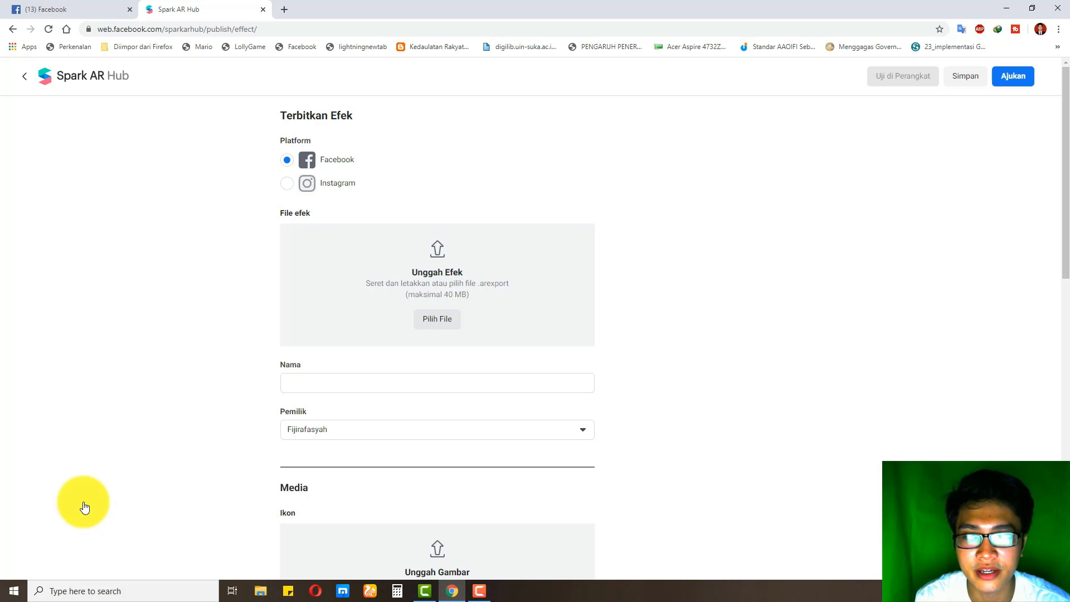
left_click_drag(313, 105, 467, 137)
left_click(467, 137)
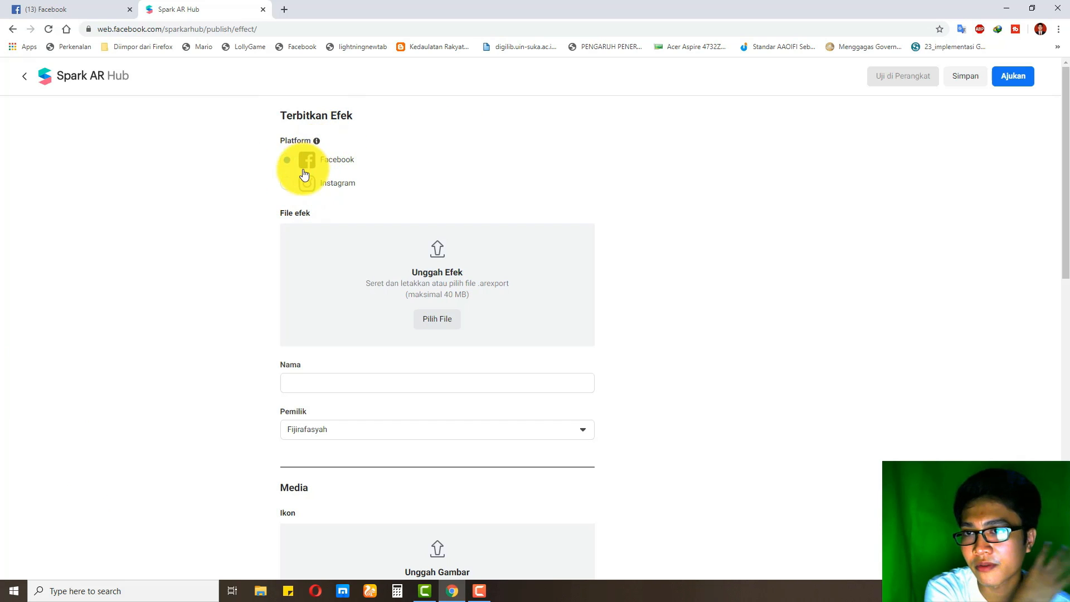
left_click(285, 189)
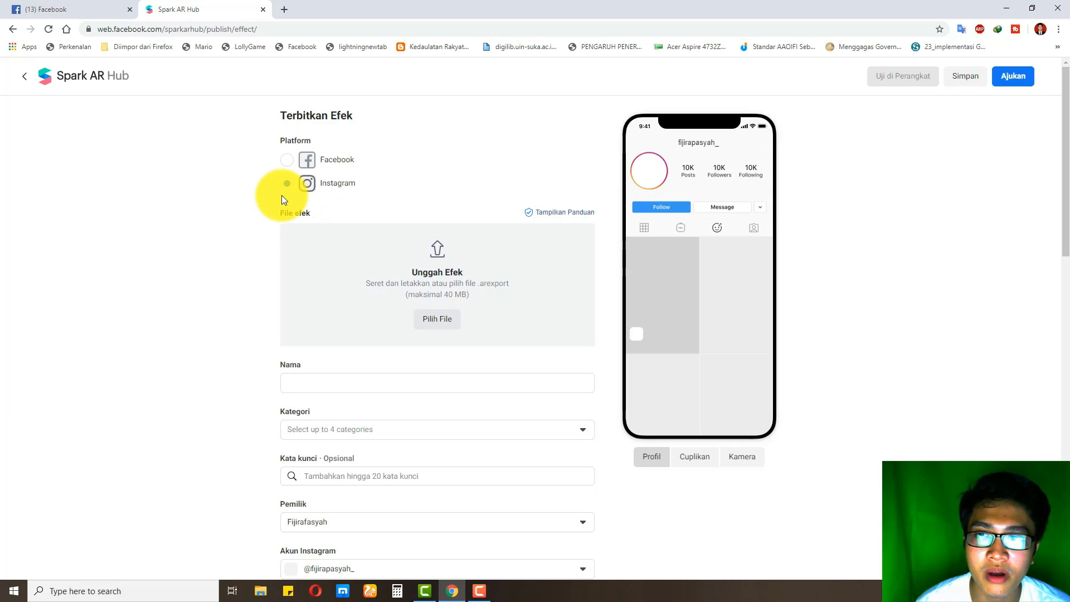
Upload the effect file "bt21 p 1" from the "tutor spark ar 2" folder within "edit utk spark ar" on drive D
mouse_move(314, 214)
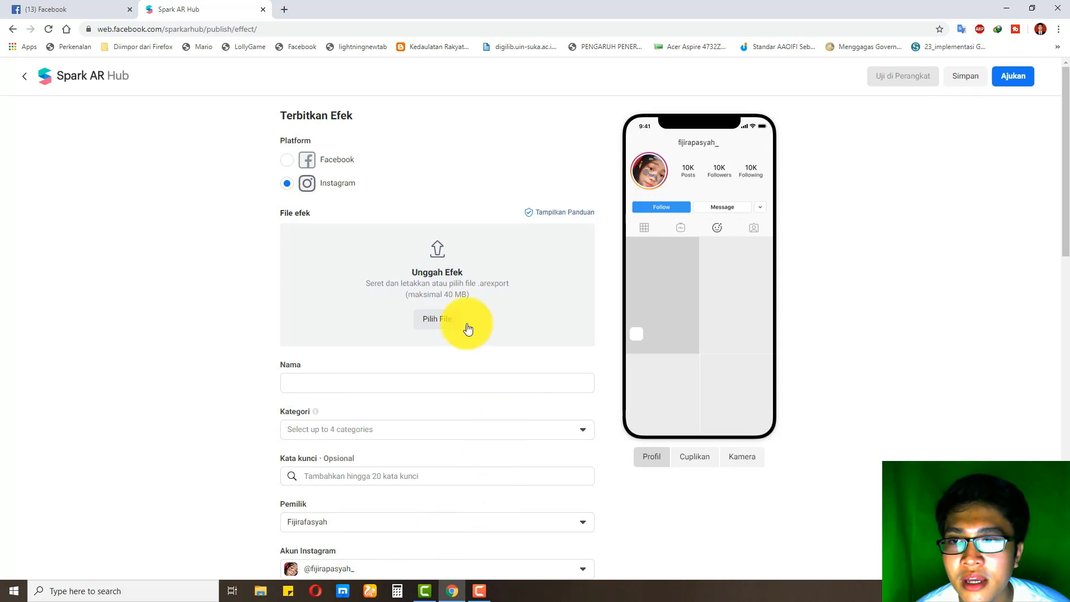
left_click(440, 327)
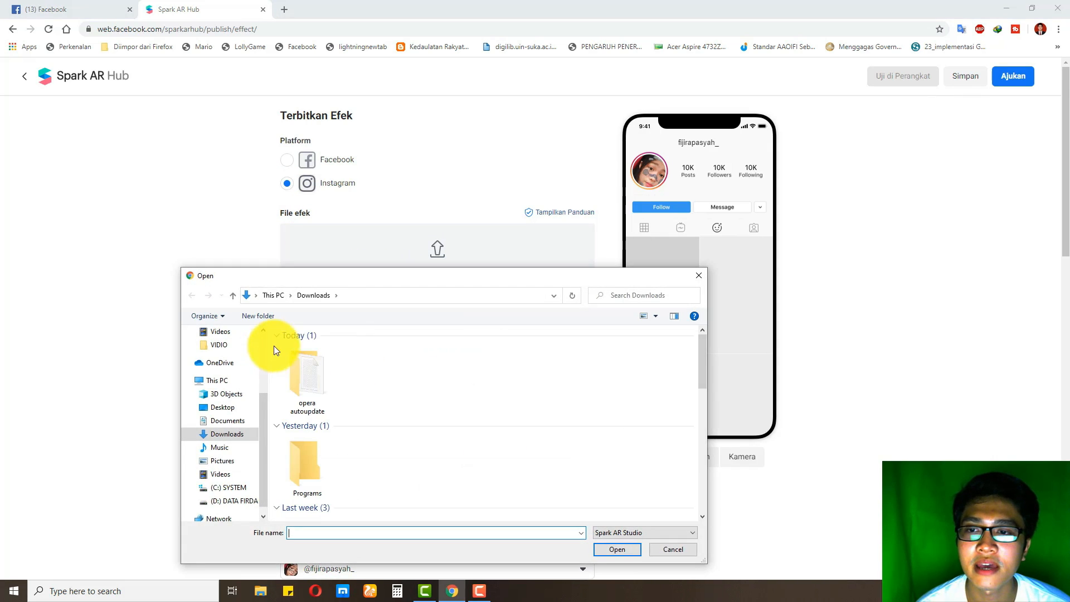
left_click_drag(403, 278, 612, 83)
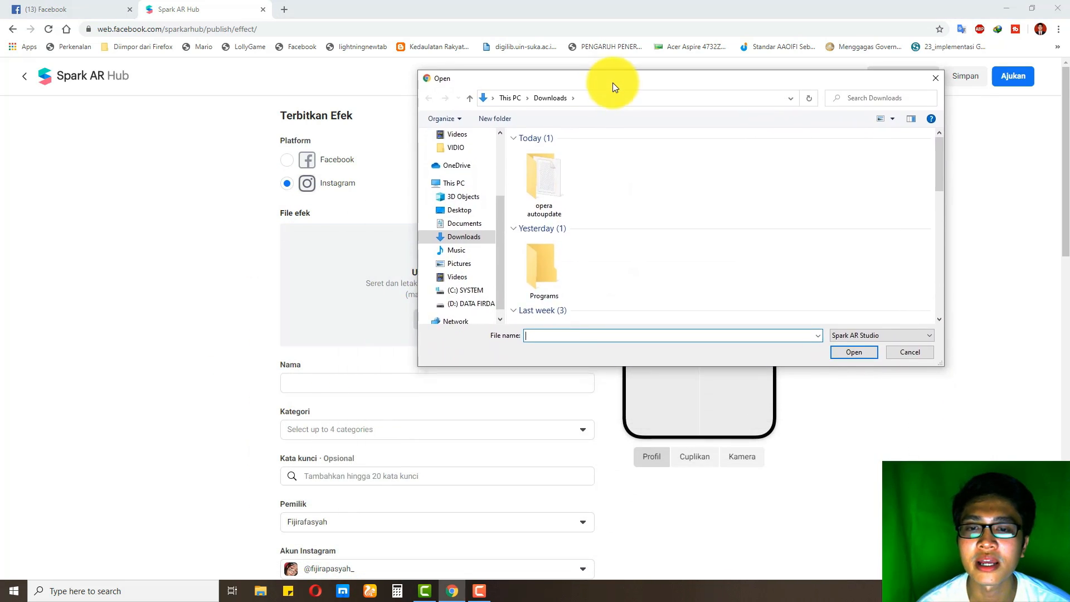
scroll(520, 270, "down", 3)
left_click(466, 303)
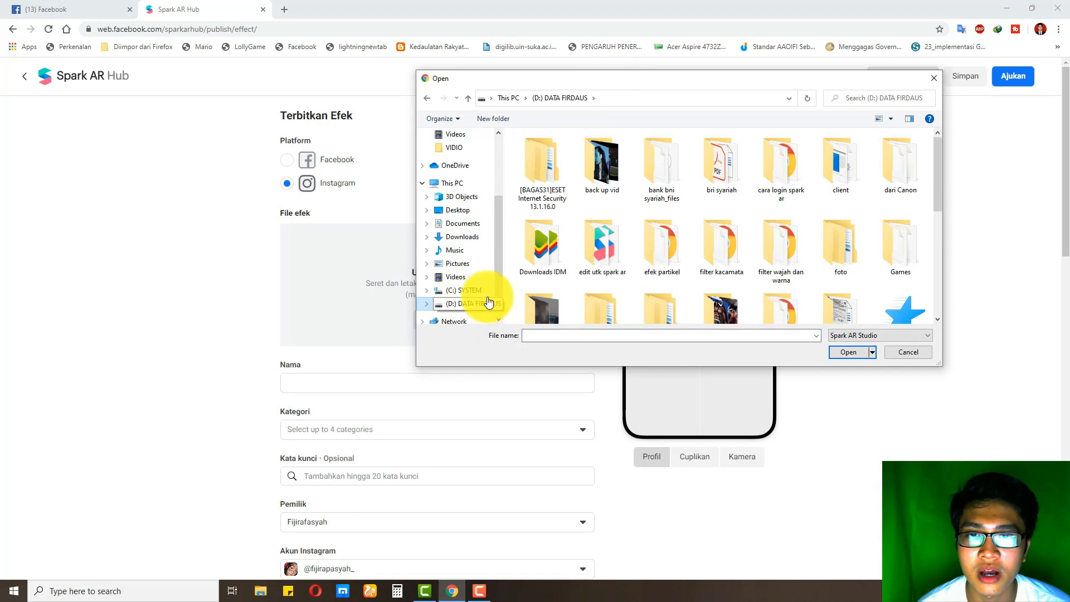
scroll(647, 260, "down", 1)
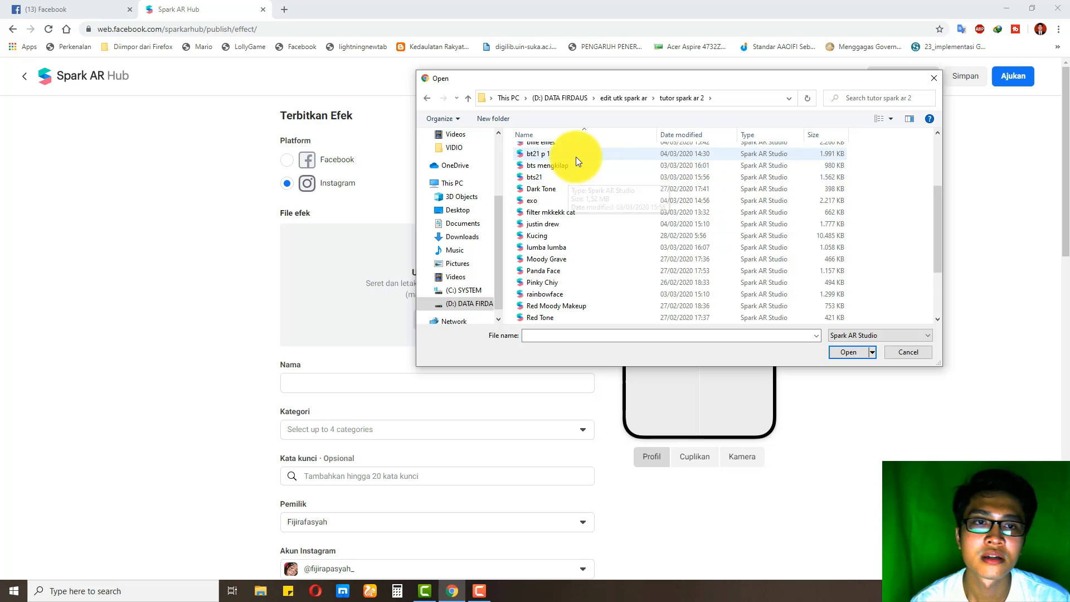
left_click(577, 155)
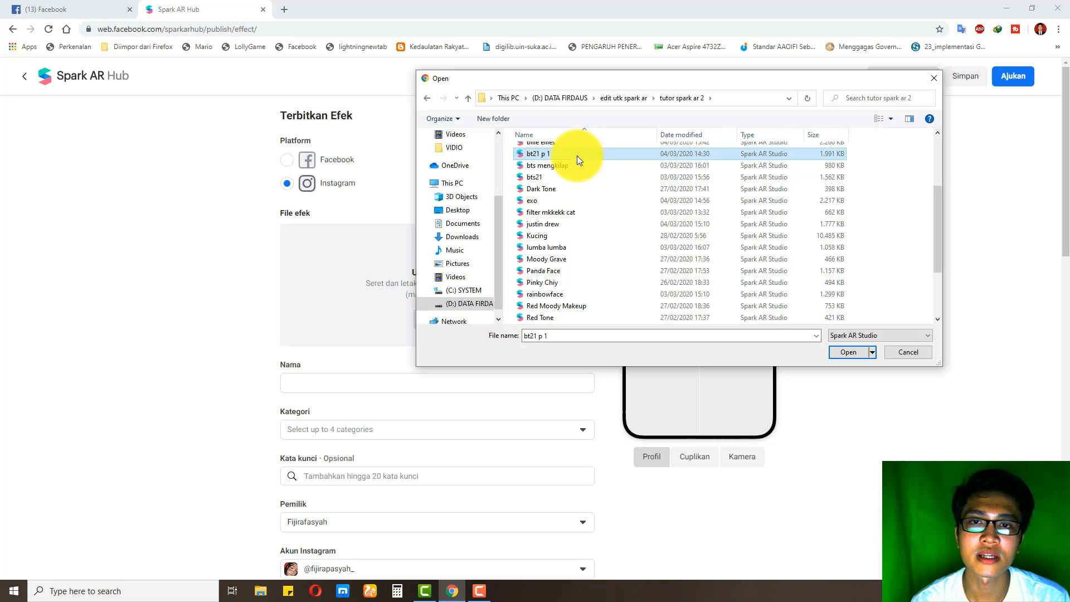
double_click(577, 156)
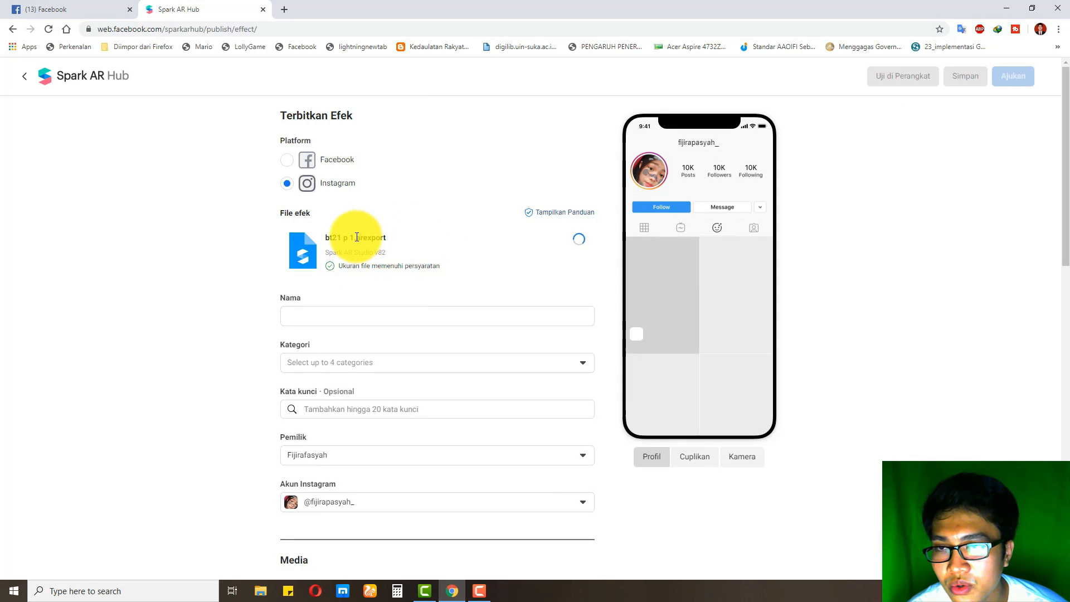
Switch to File Explorer and check the file type of "bt21 p 1" in its properties
left_click(260, 591)
mouse_move(795, 62)
left_mouse_down()
mouse_move(817, 59)
mouse_move(816, 99)
mouse_move(788, 64)
left_mouse_up()
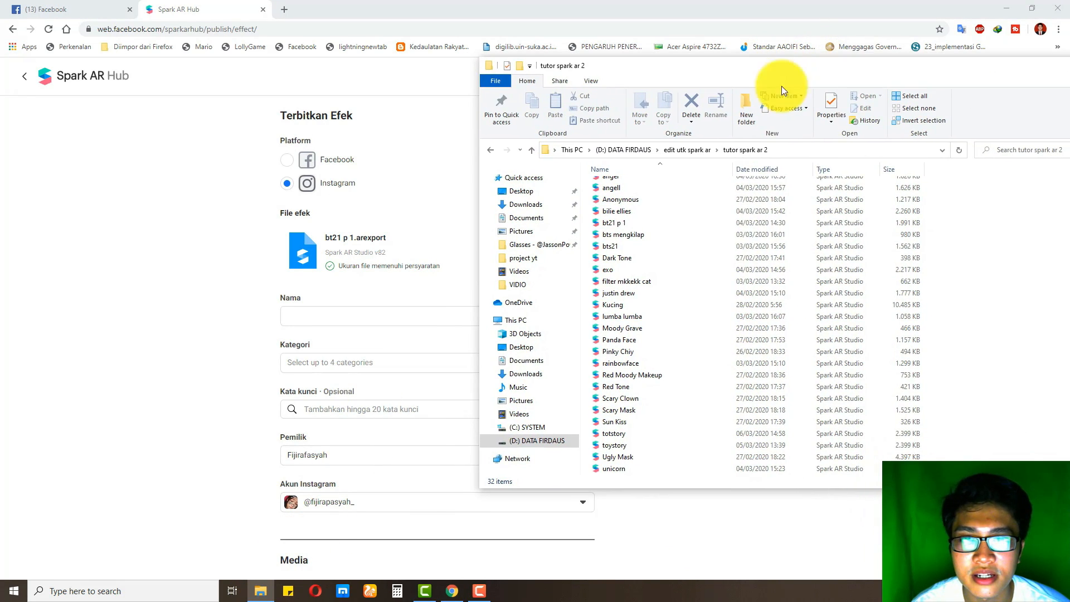
right_click(670, 223)
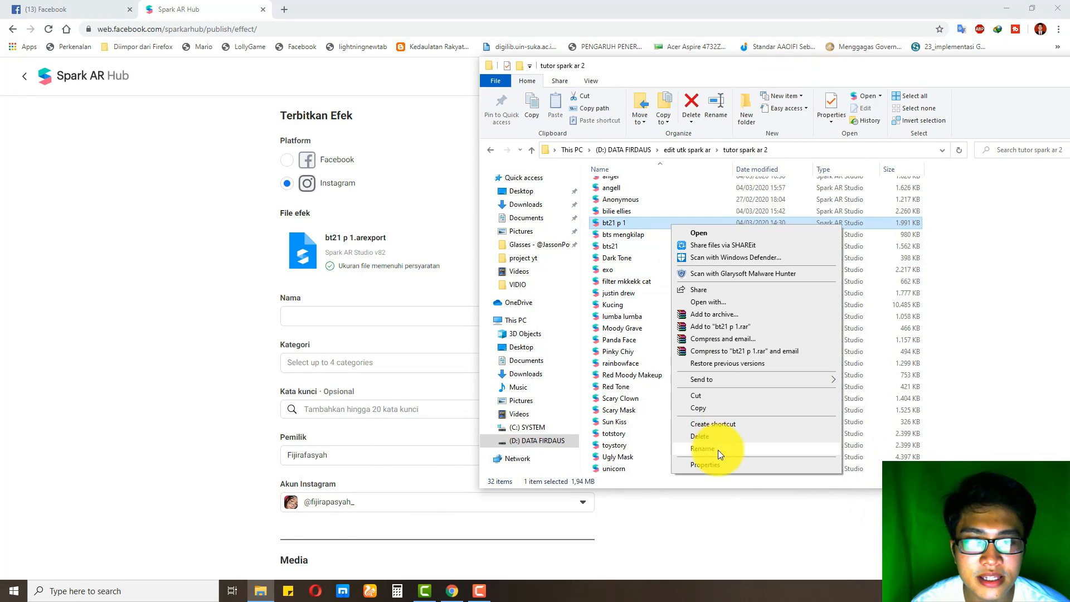
left_click(717, 466)
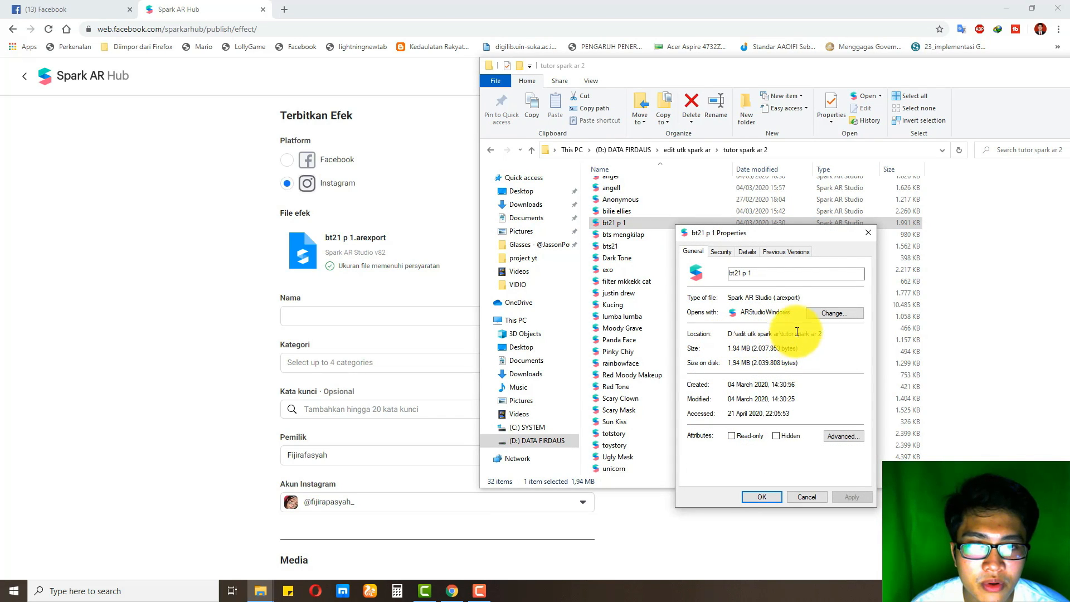
left_click_drag(776, 297, 819, 303)
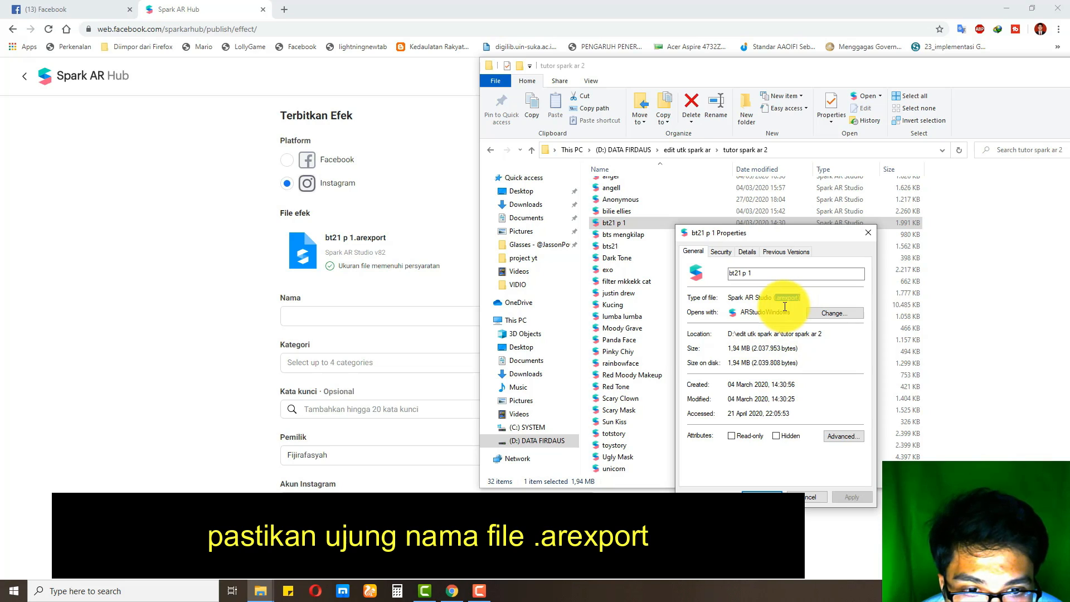
left_click(819, 299)
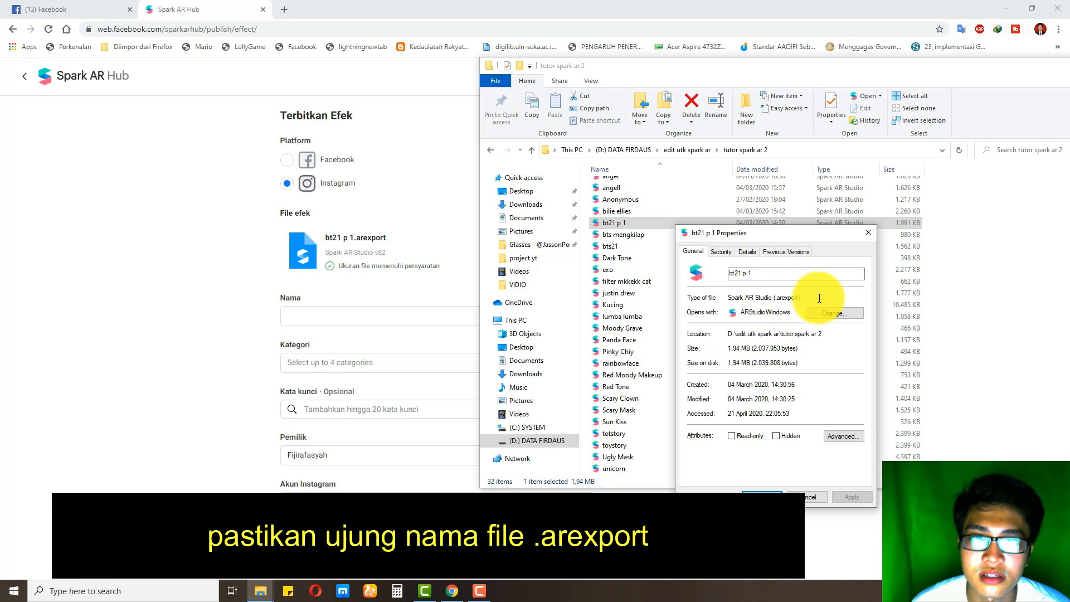
left_click(867, 232)
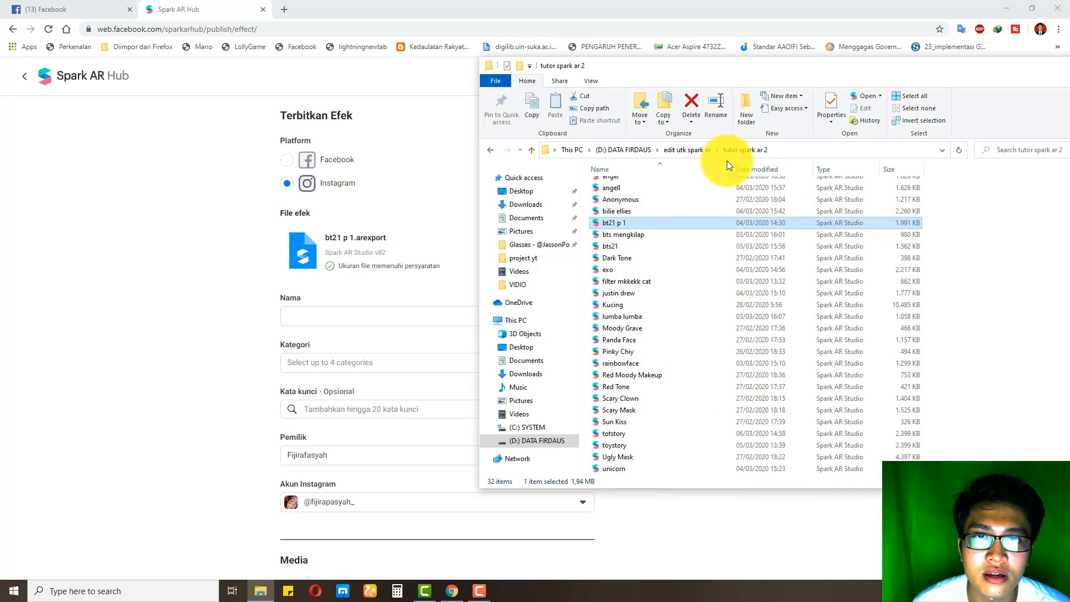
Check the file type of "kira test" in the "kira test" folder within "edit utk spark ar", and close File Explorer
left_click(694, 152)
scroll(718, 280, "down", 1)
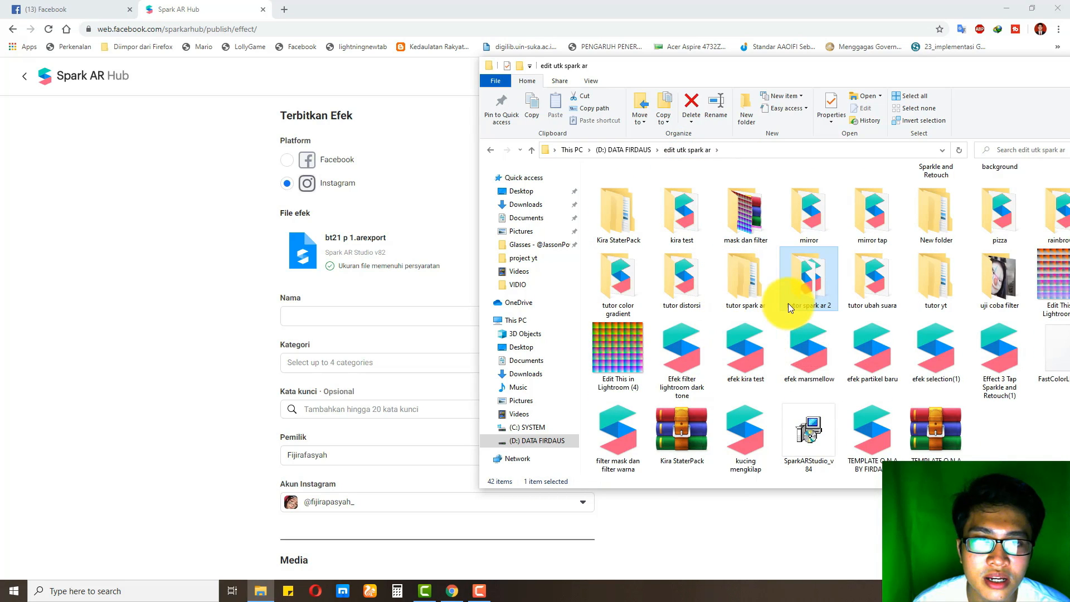
double_click(678, 223)
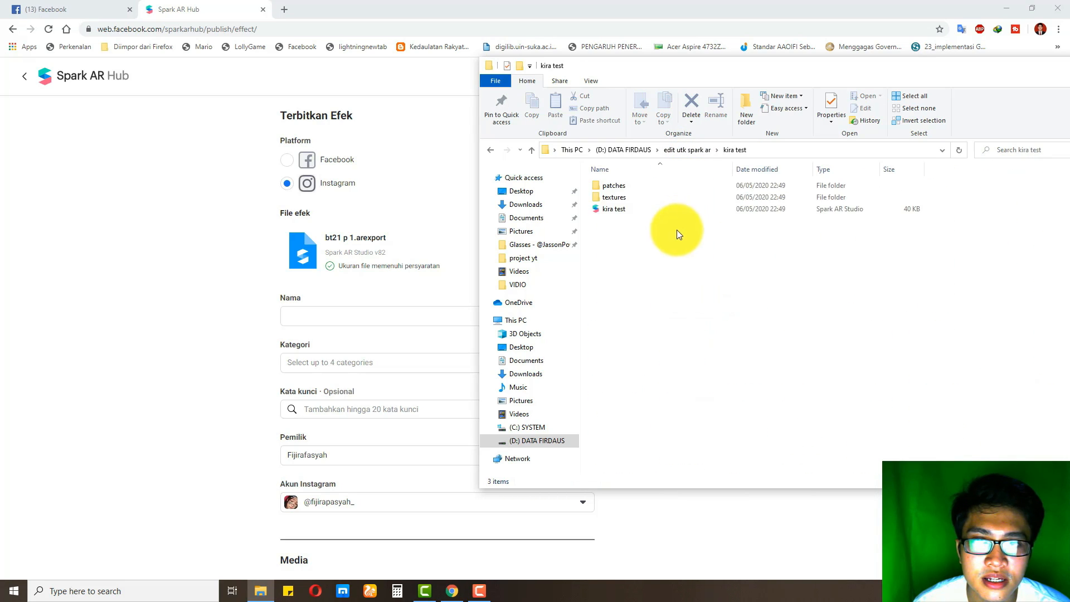
right_click(649, 209)
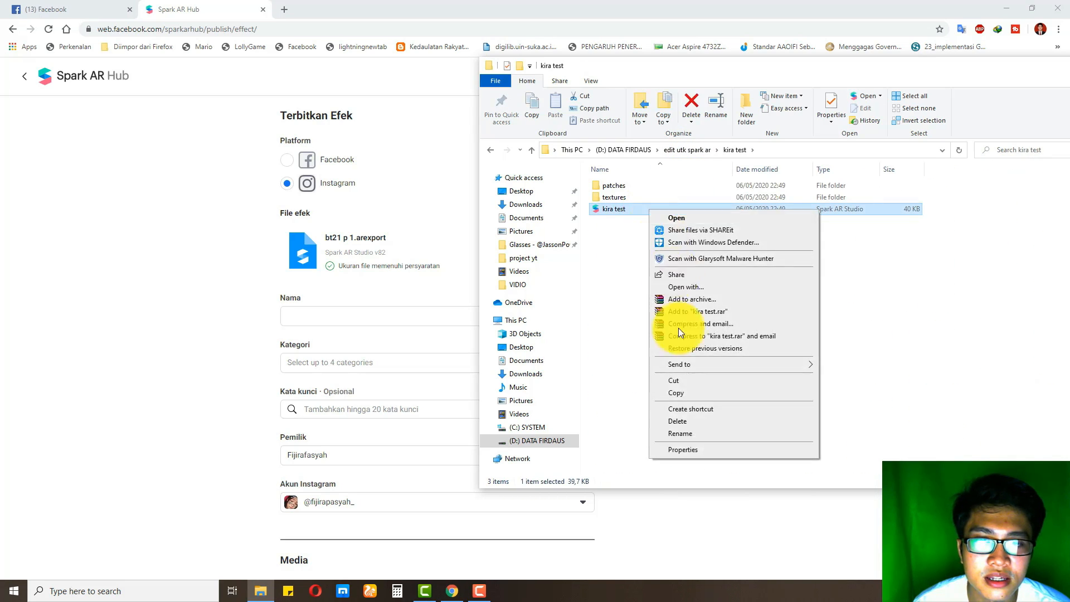
left_click(680, 464)
right_click(670, 206)
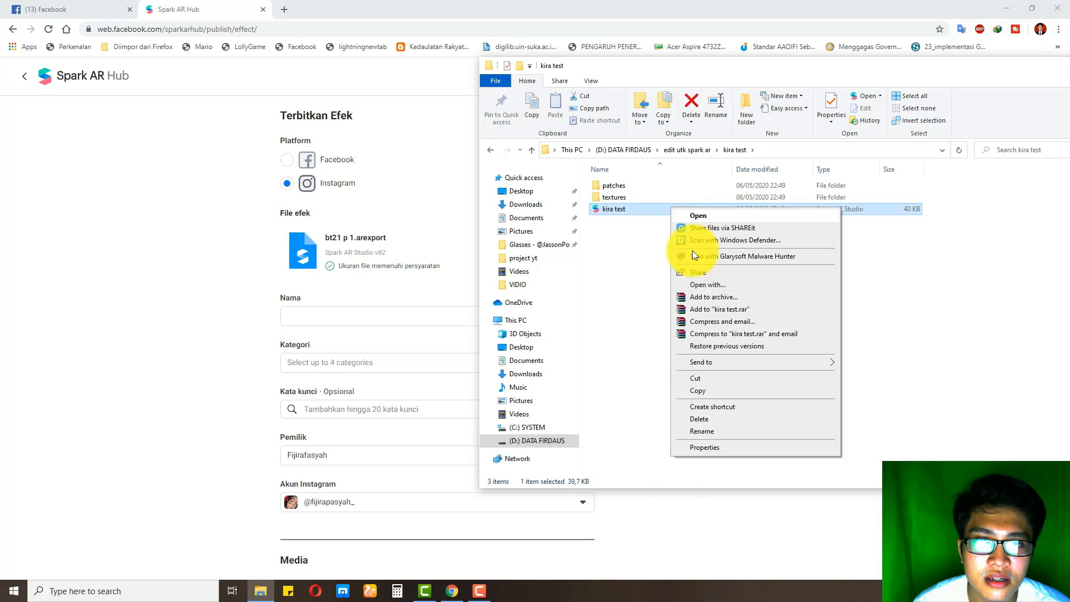
left_click(692, 446)
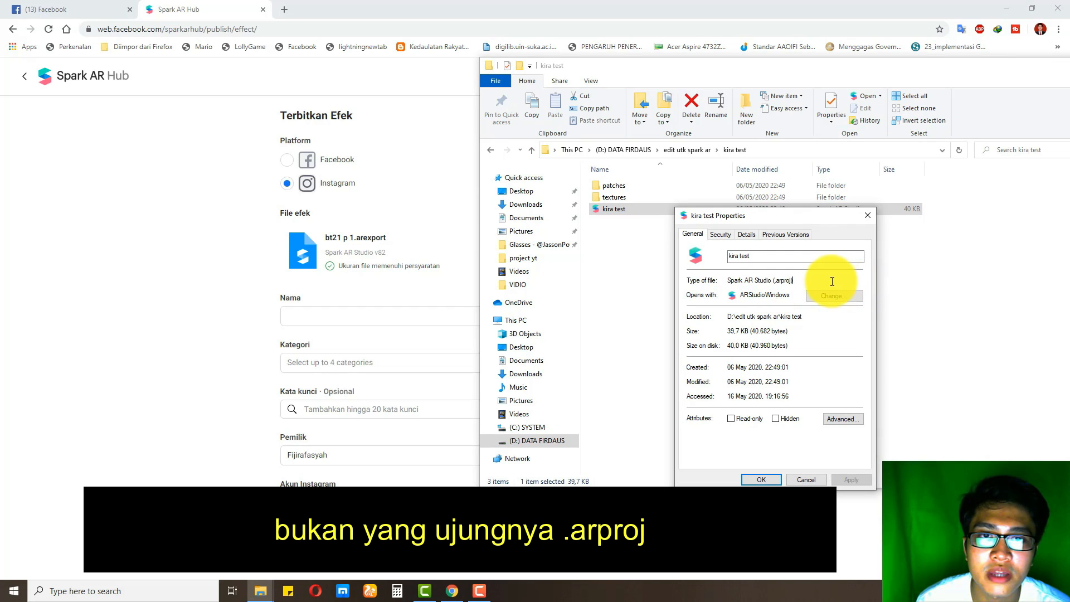
left_click(869, 216)
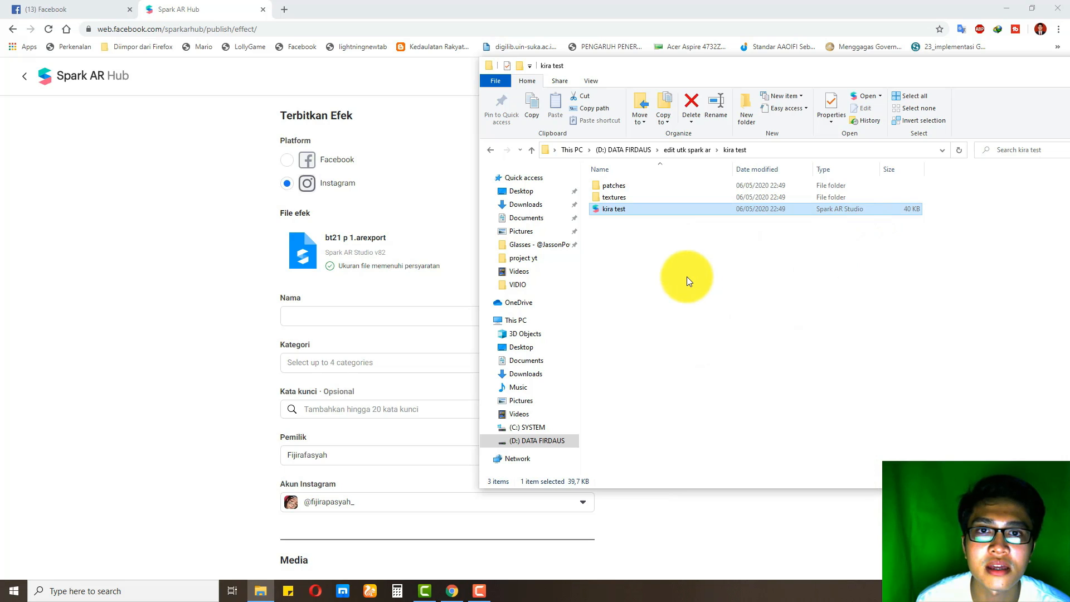
left_click_drag(1048, 74, 888, 104)
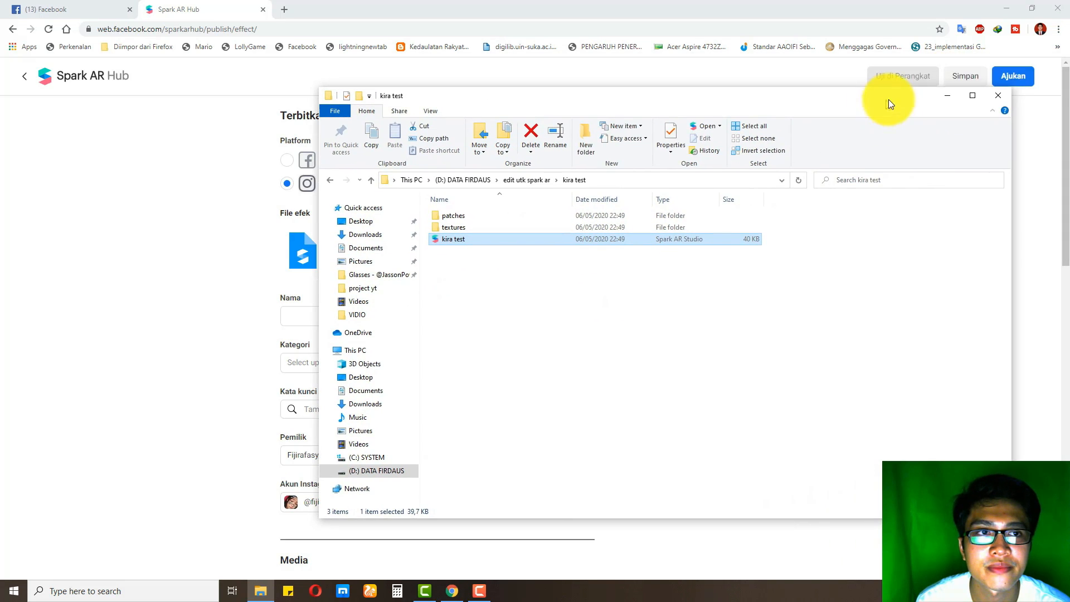
left_click(997, 97)
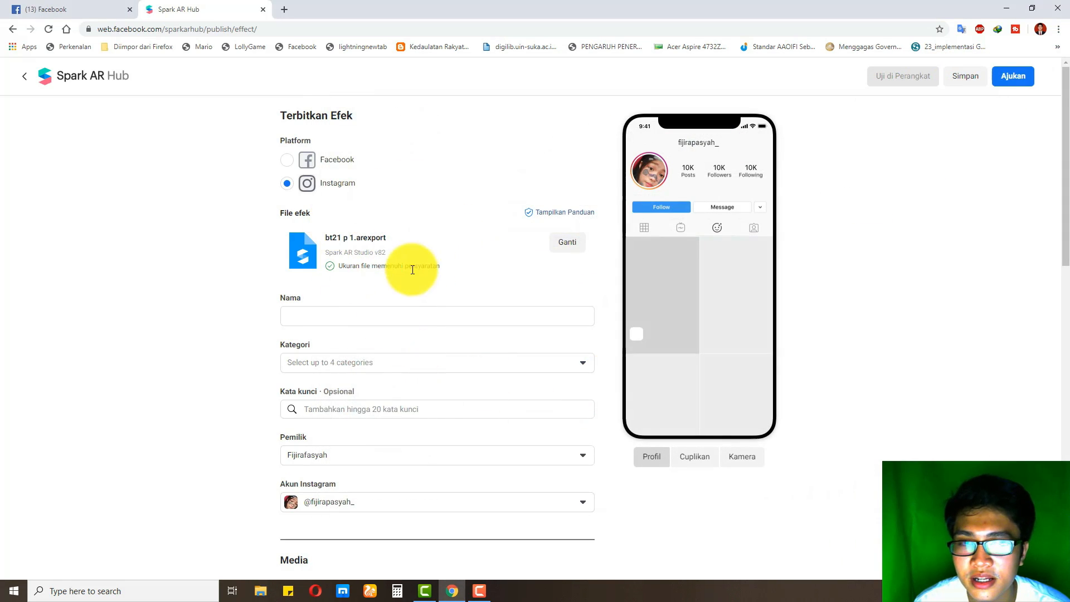
Name the effect "Efek BT21 Lucu"
left_click(505, 311)
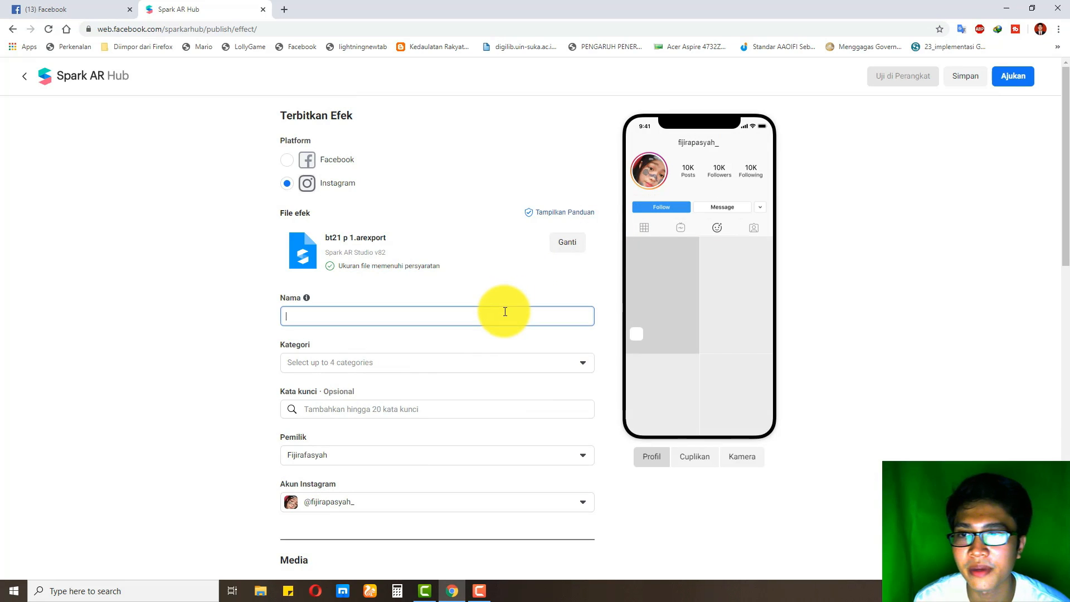
type("Efek")
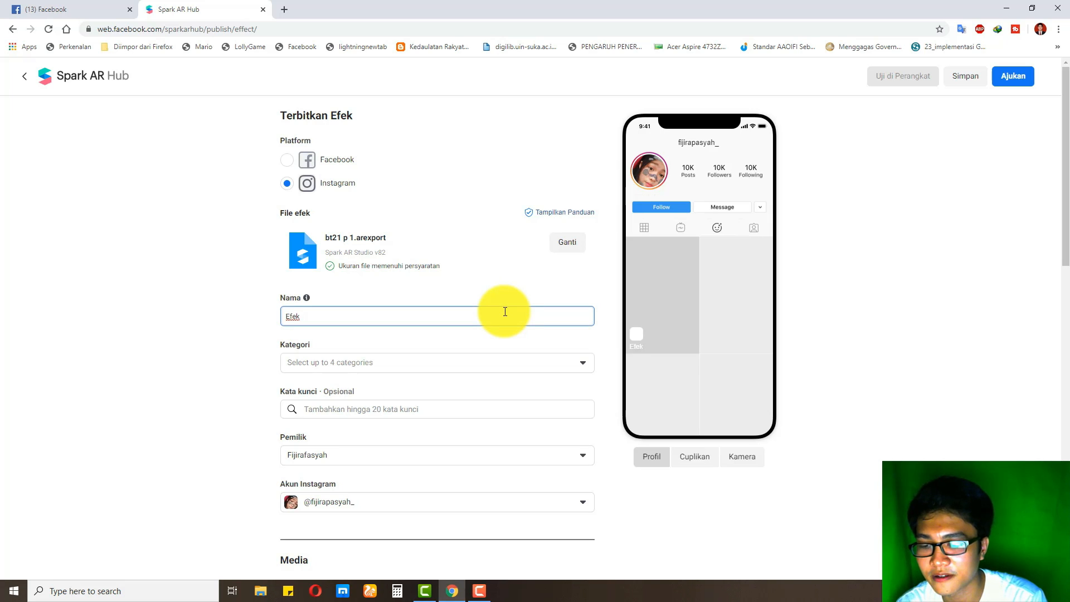
type("BT21 Lucu")
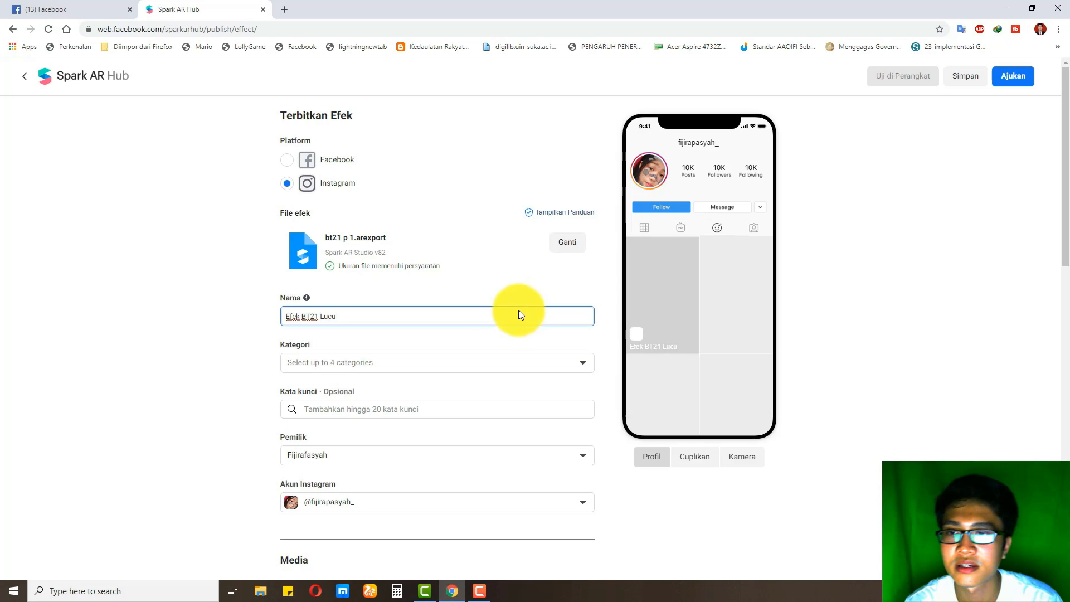
Assign the effect to the Selfie, Fandom and Lucu categories
left_click(436, 362)
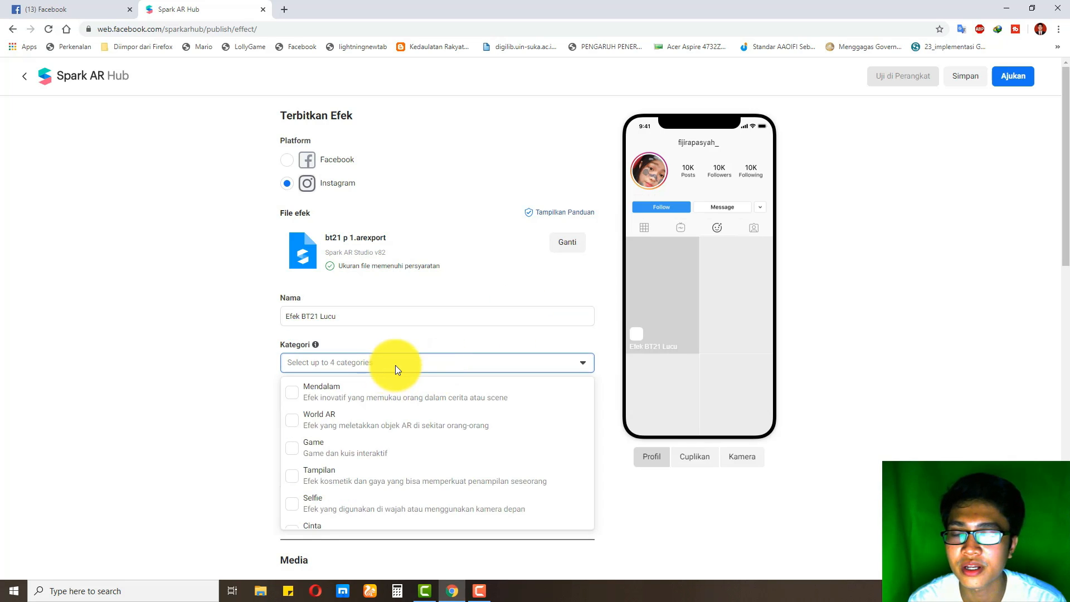
scroll(385, 424, "down", 2)
scroll(382, 439, "down", 3)
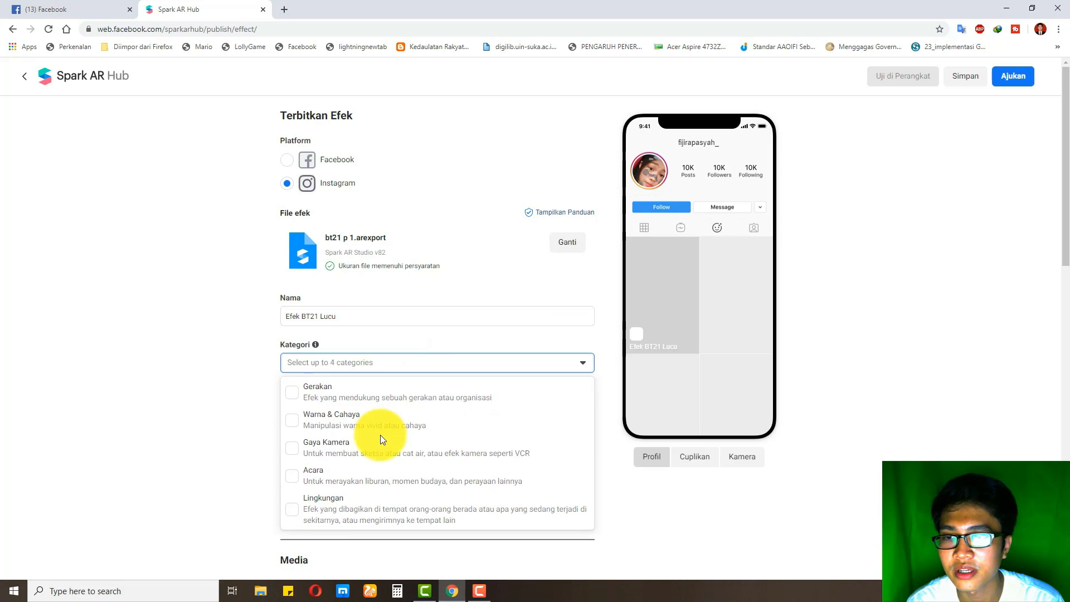
scroll(346, 433, "up", 1)
left_click(386, 434)
scroll(388, 439, "down", 3)
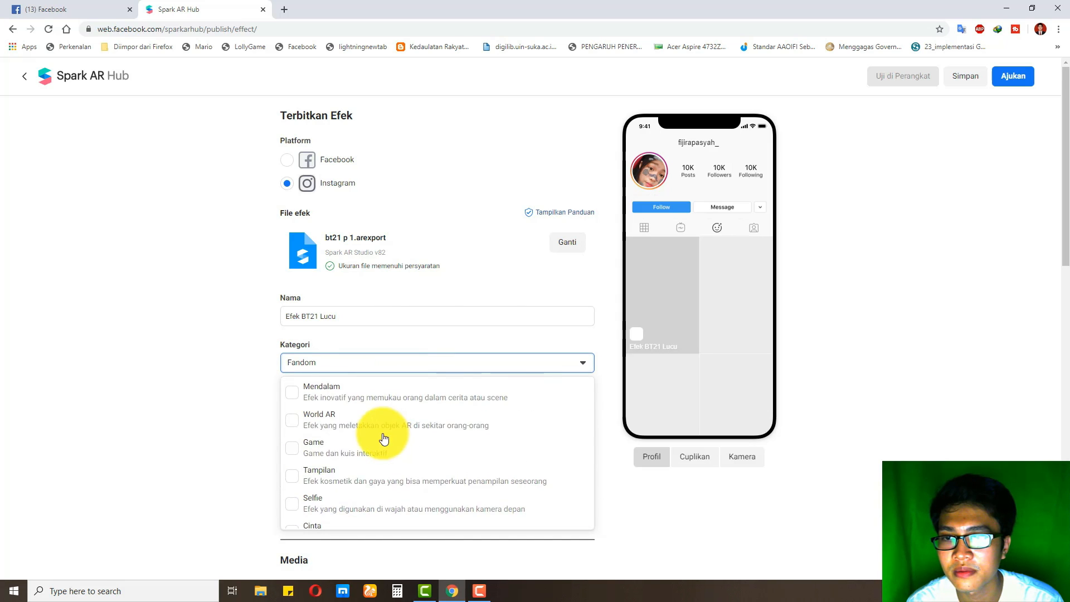
left_click(355, 511)
scroll(373, 457, "down", 3)
left_click(346, 494)
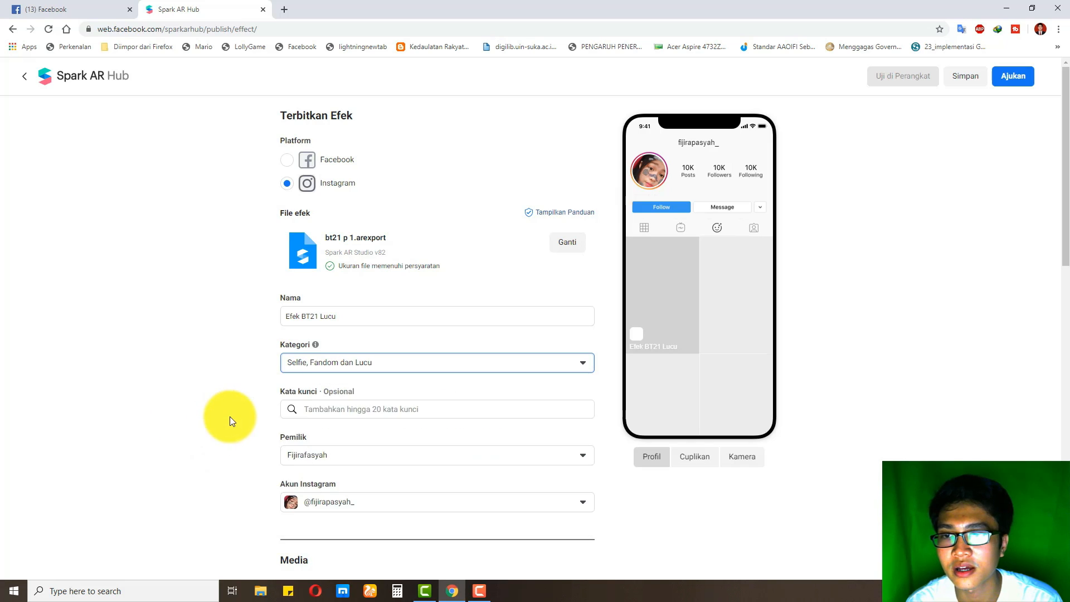
Add the keywords "lucu", "fandom" and "bt21" to the effect
left_click(382, 413)
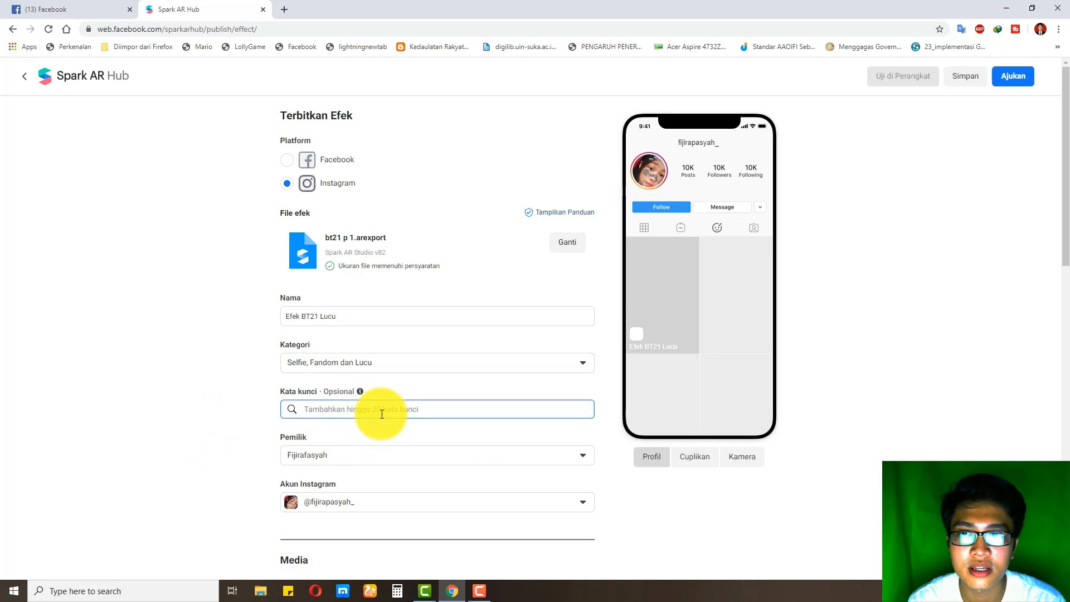
type("lucu")
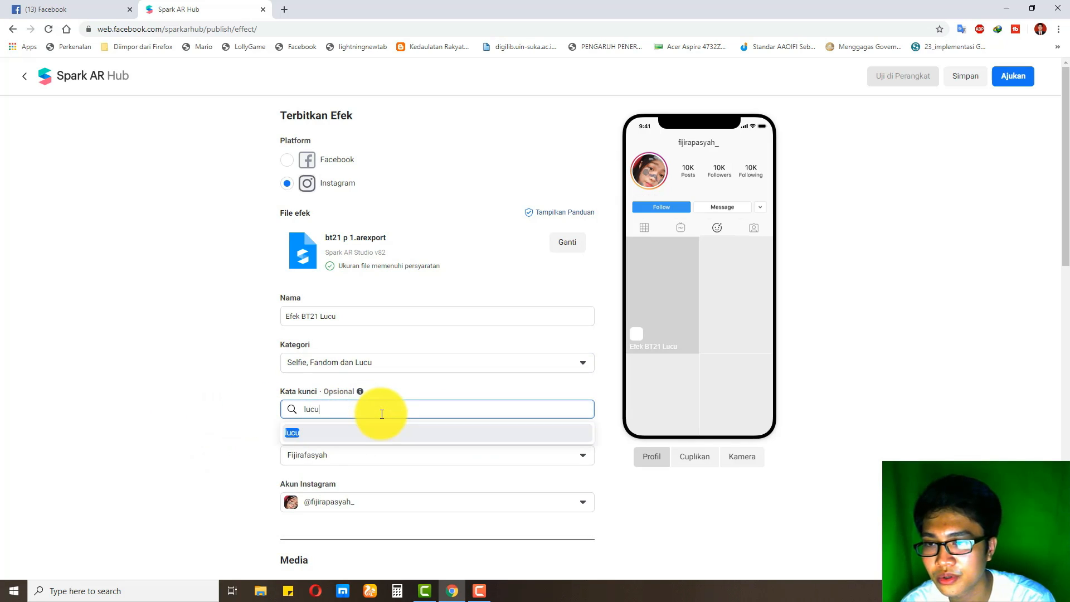
key("Return")
type("fando")
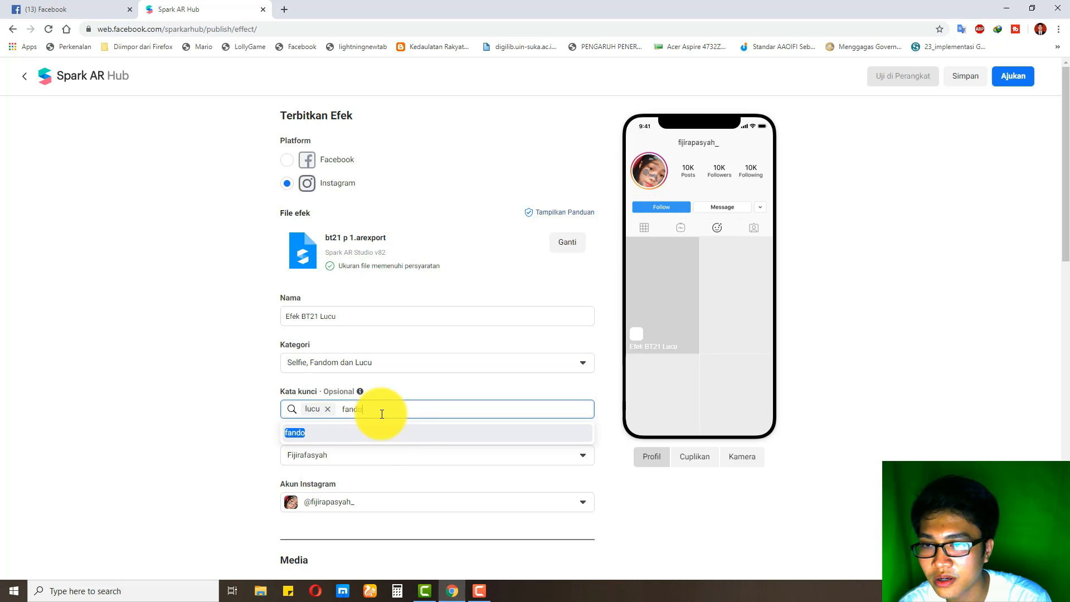
type("m")
key("Return")
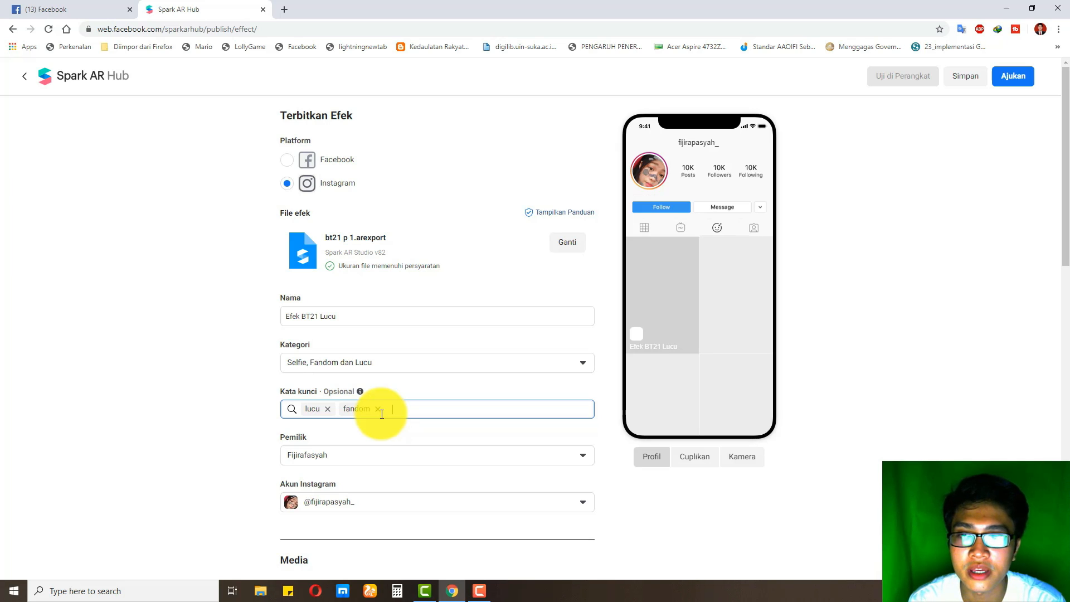
type("bt21")
key("Return")
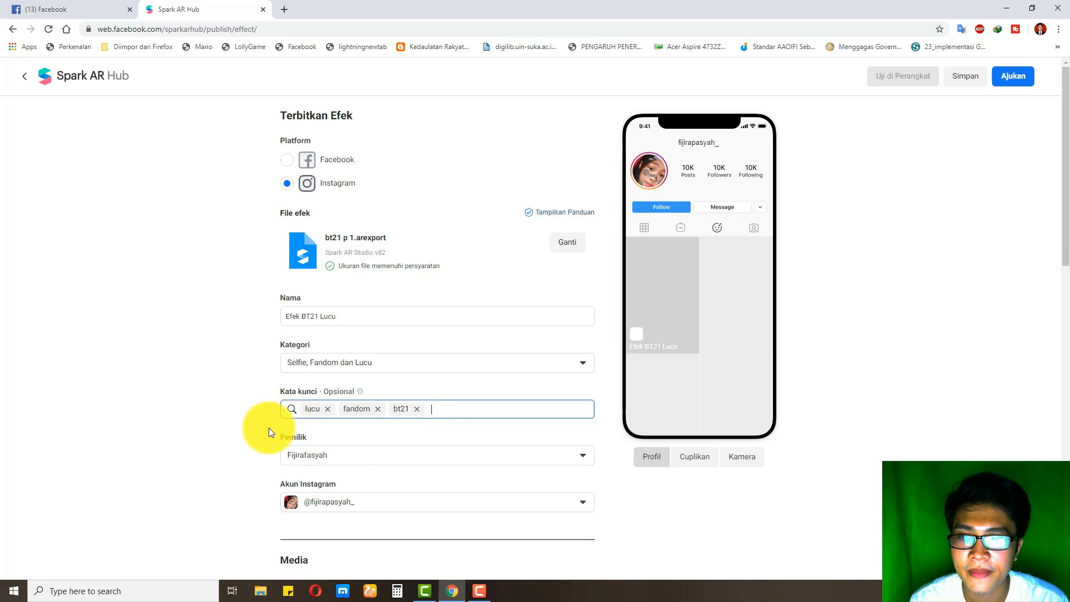
Review the available effect owners and Instagram accounts, keeping the current selection for both
scroll(190, 430, "down", 2)
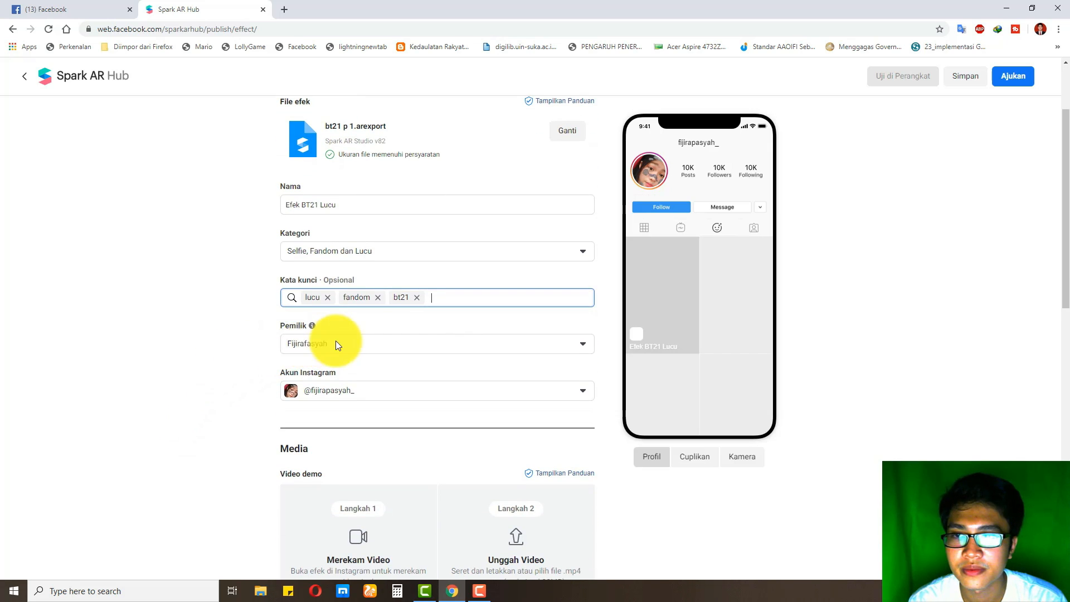
left_click(405, 342)
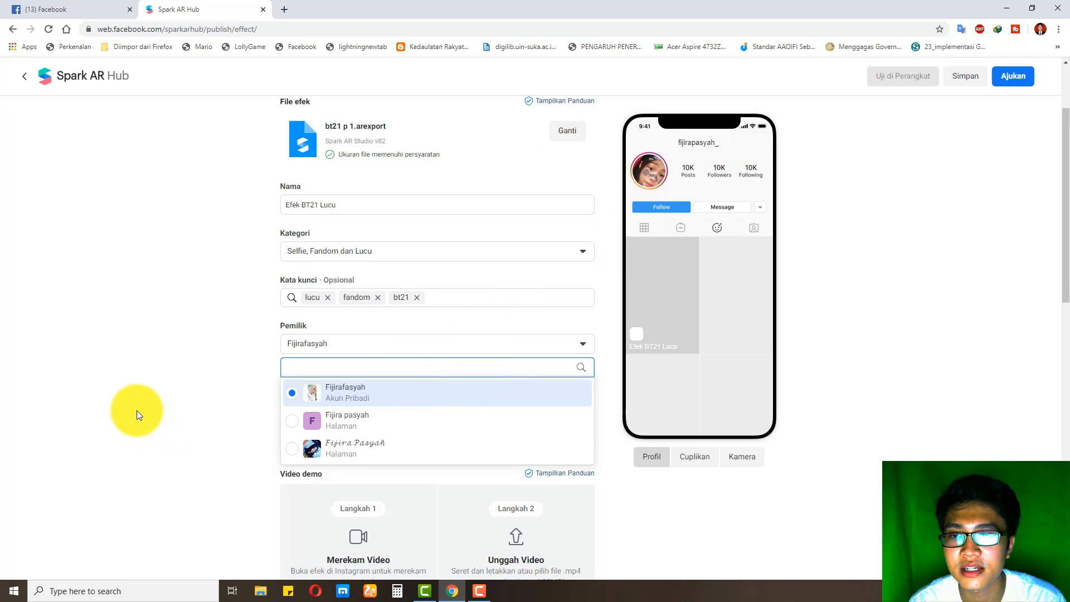
left_click(136, 410)
scroll(284, 393, "down", 1)
scroll(359, 349, "down", 1)
left_click(328, 282)
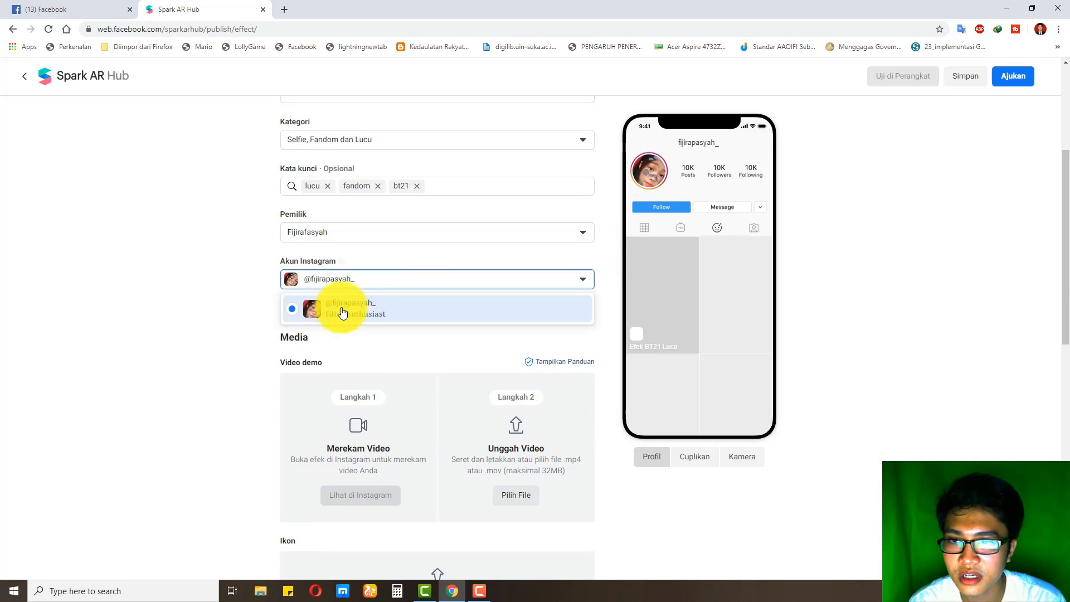
left_click(113, 332)
Look through the media, publication date and review sections of the form, and save the effect
scroll(247, 527, "down", 2)
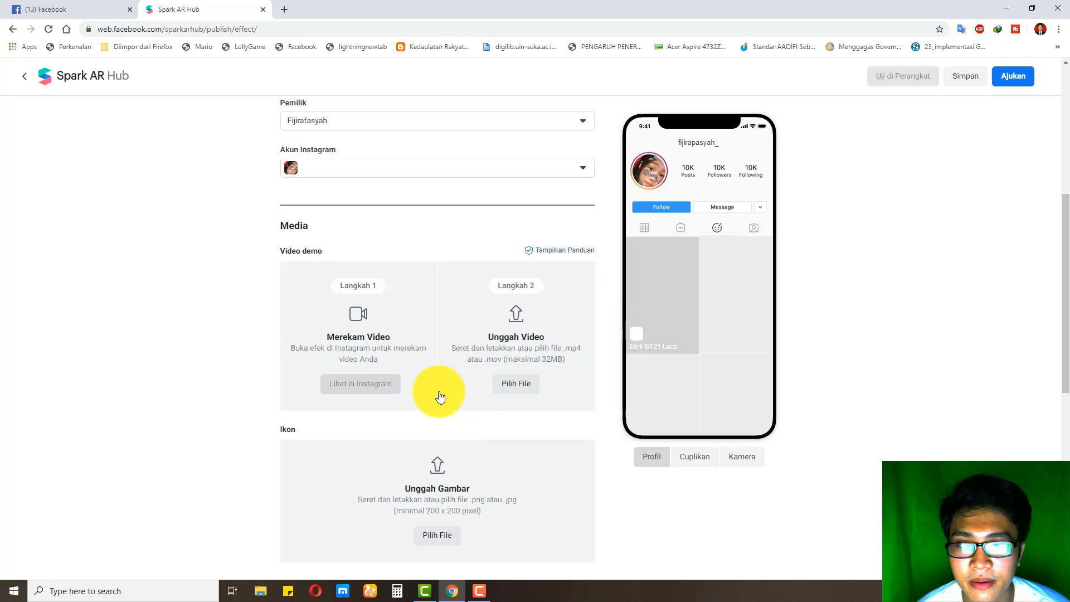
scroll(573, 449, "down", 6)
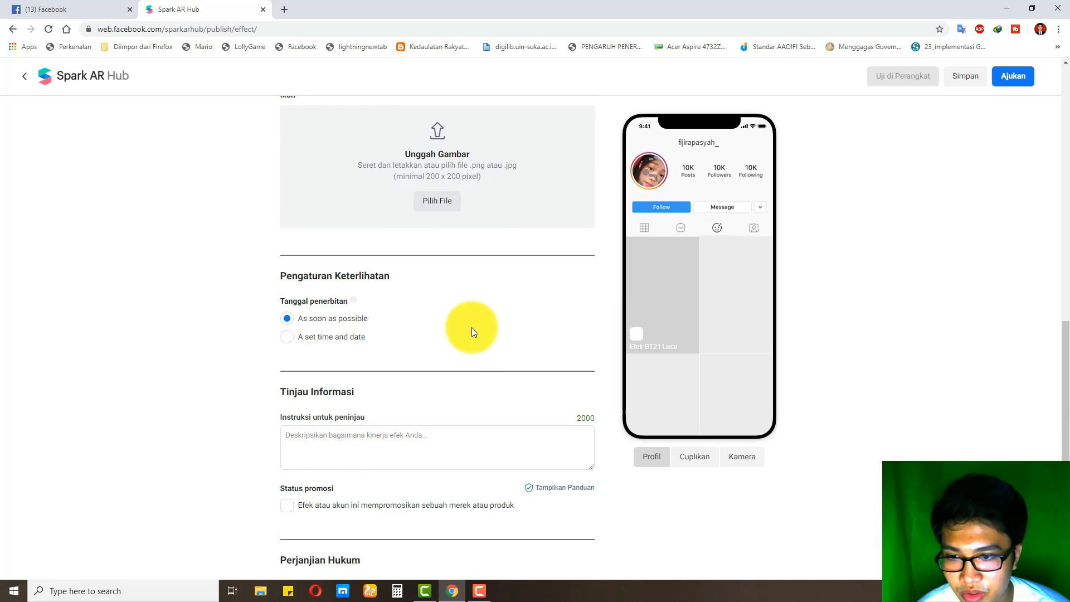
scroll(445, 390, "down", 3)
scroll(435, 473, "up", 5)
left_click(480, 593)
left_click(480, 593)
left_click(963, 78)
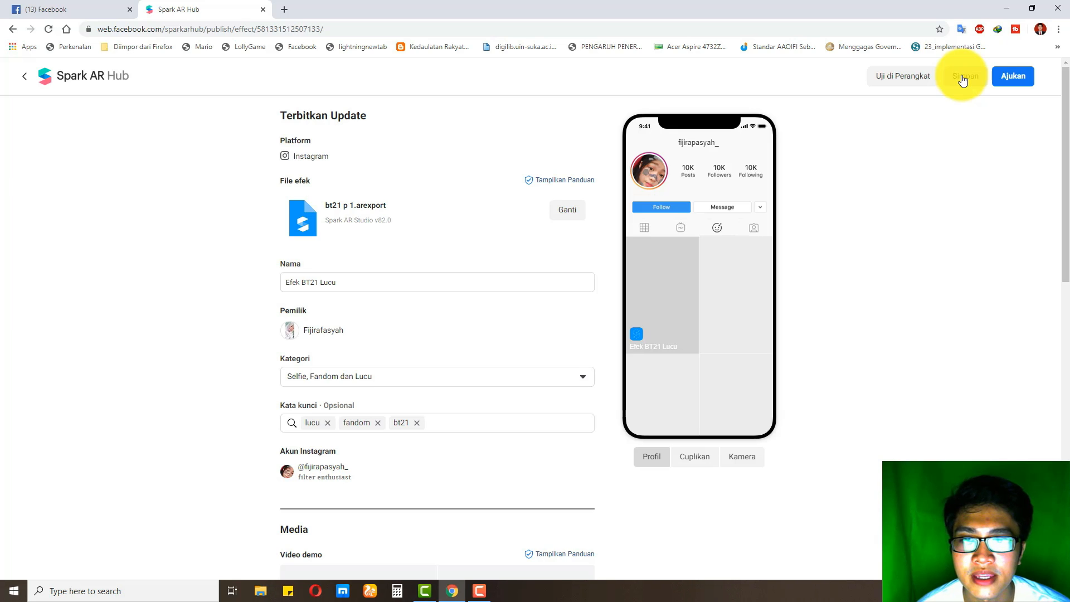
Open the demo video's Instagram recording option, copy the effect's test link, and close the device test dialog
scroll(673, 312, "down", 8)
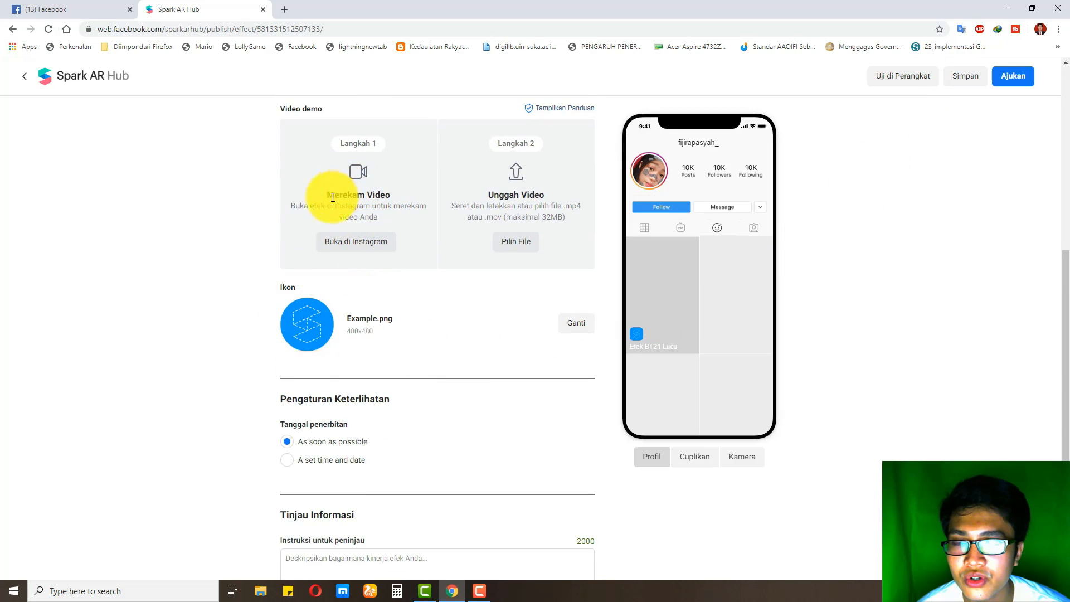
left_click(350, 242)
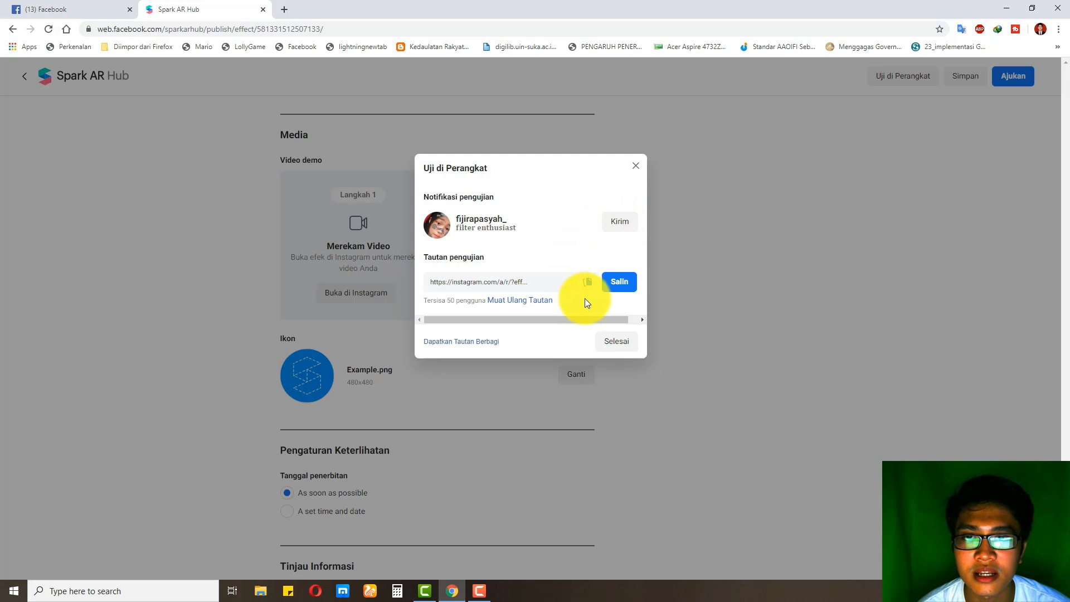
left_click(619, 283)
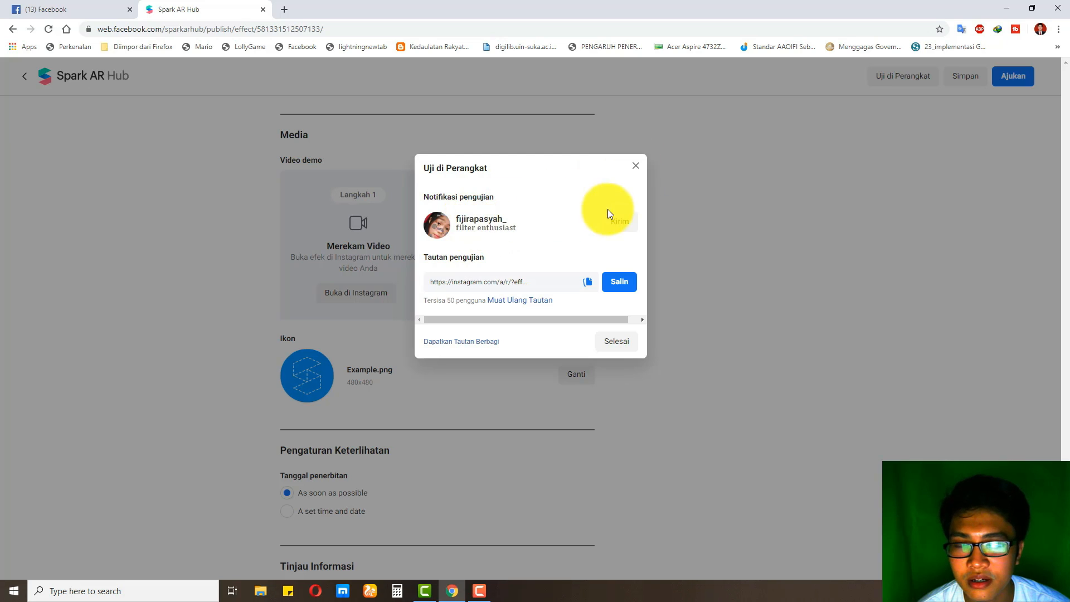
left_click(636, 170)
Visit the Facebook tab, return to Spark AR Hub, and reopen the effect's device test dialog
scroll(708, 209, "down", 1)
scroll(709, 211, "down", 2)
scroll(710, 216, "up", 1)
left_click(83, 7)
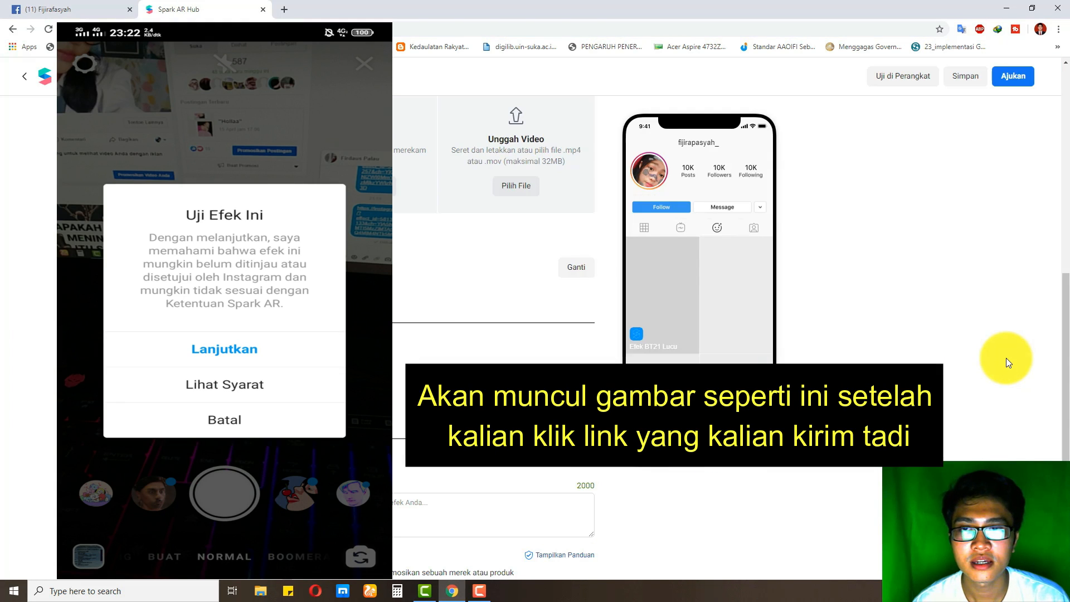
scroll(989, 356, "down", 5)
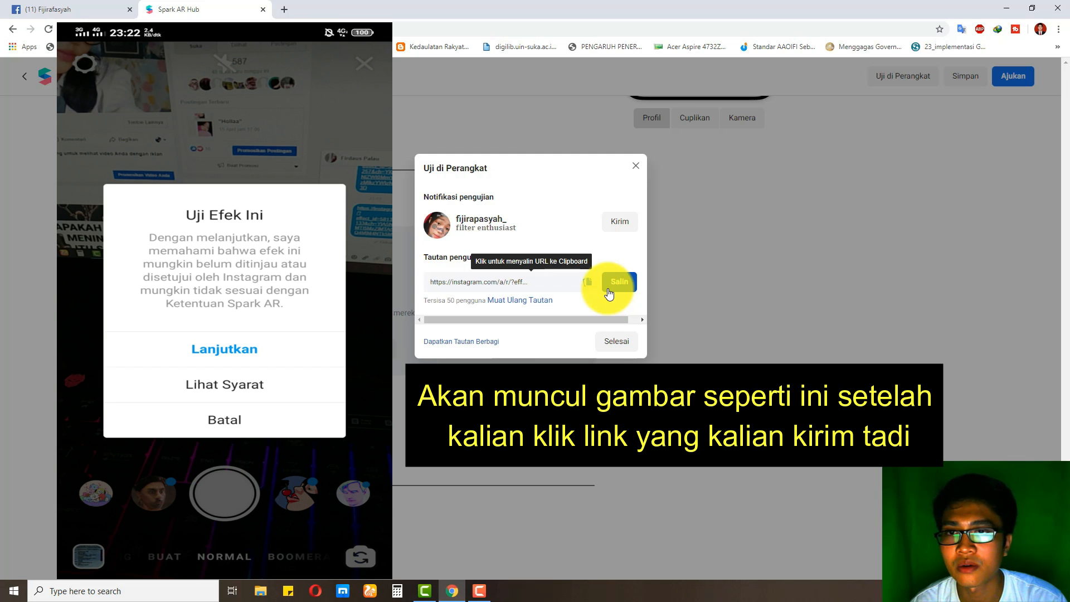
Switch to Facebook, close the open photo, look over the test links sent in the chat, and return to Spark AR Hub
left_click(49, 9)
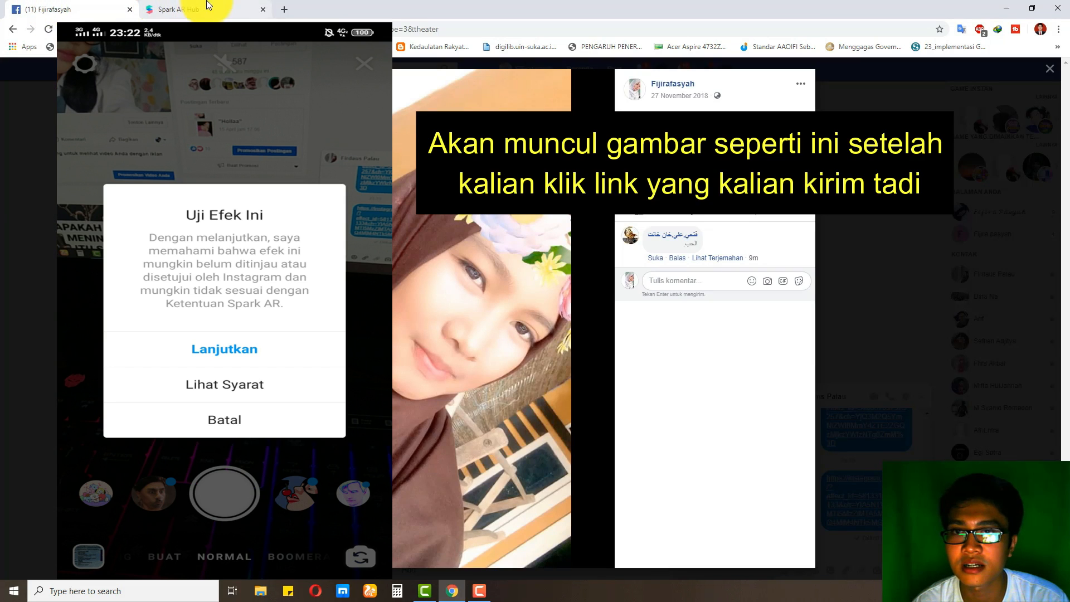
left_click(35, 228)
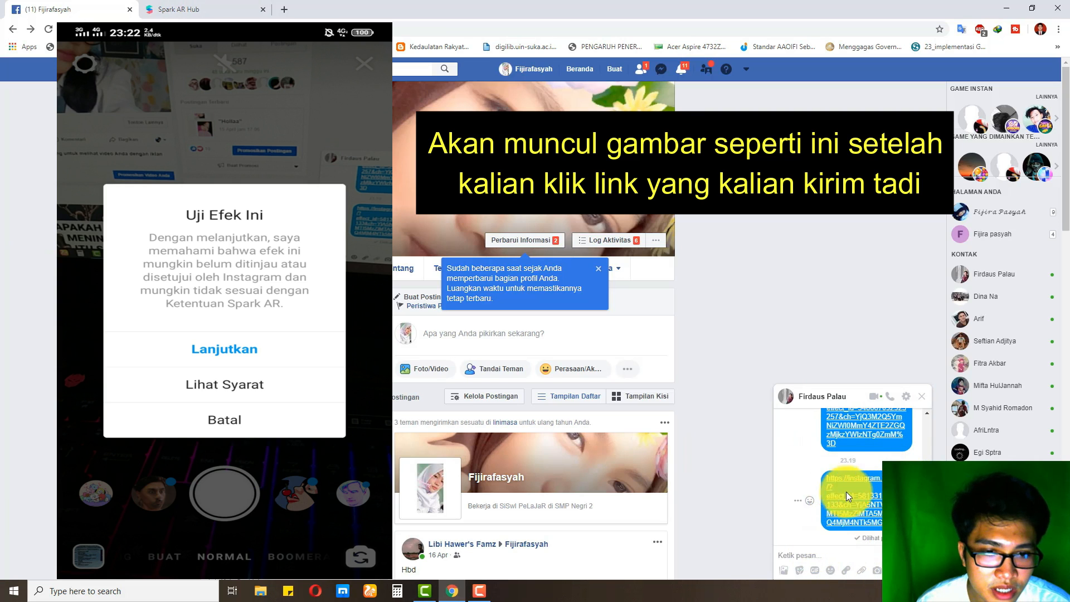
left_click(856, 541)
scroll(868, 499, "up", 2)
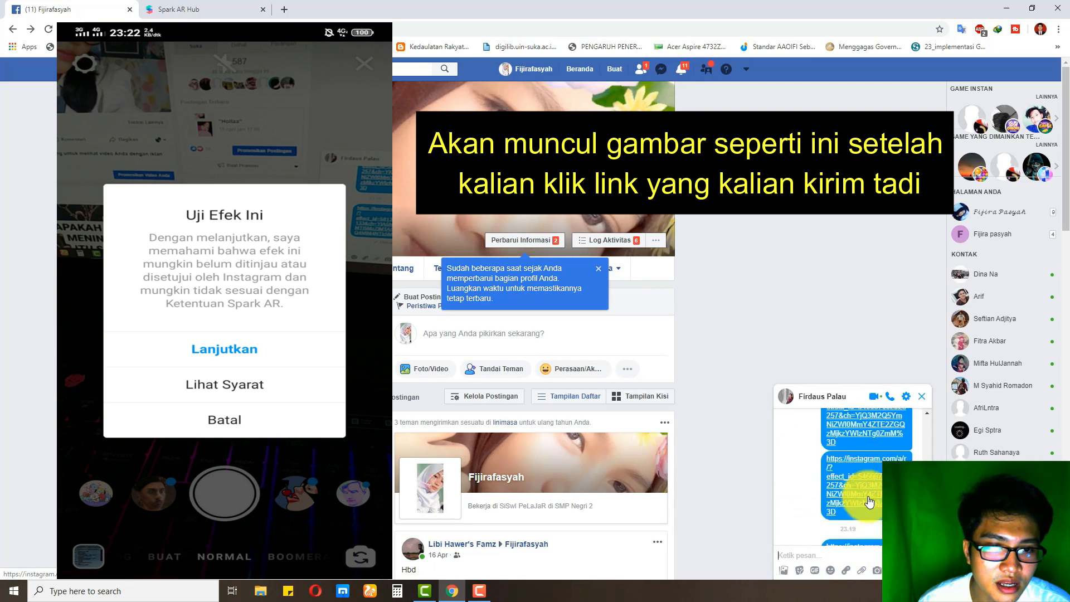
left_click(179, 7)
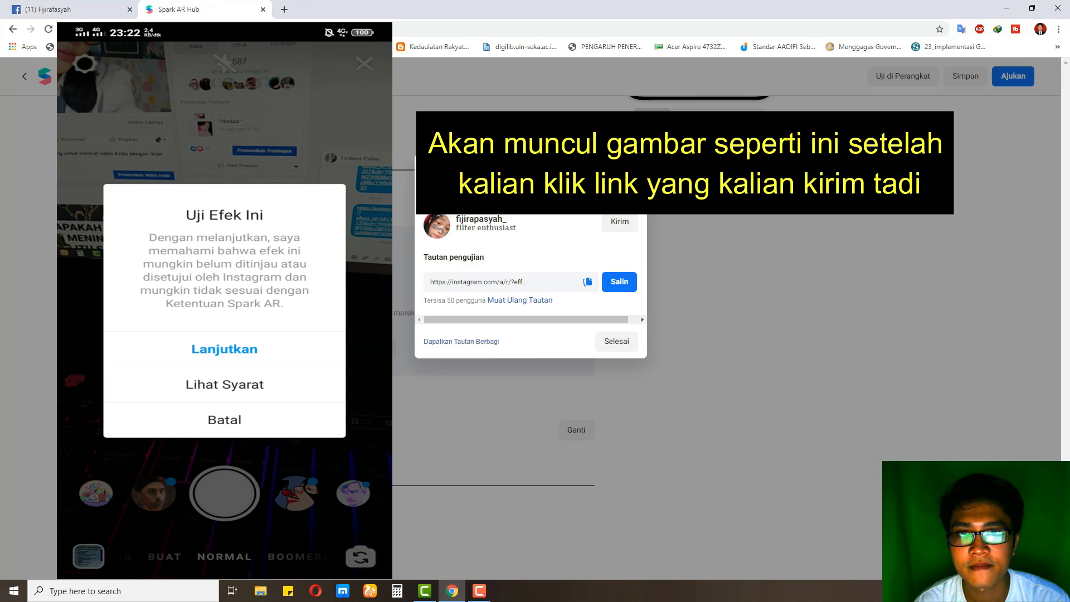
Close the device test dialog, open the demo video's file chooser, and select the Spark AR Hub video in Downloads > Video
left_click(631, 172)
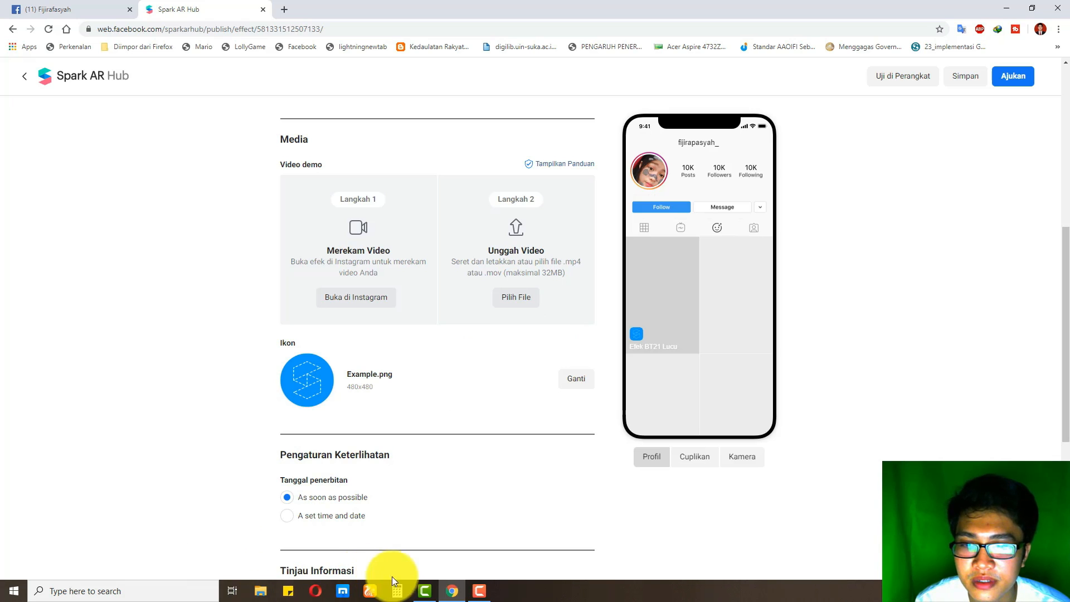
left_click_drag(603, 79, 666, 142)
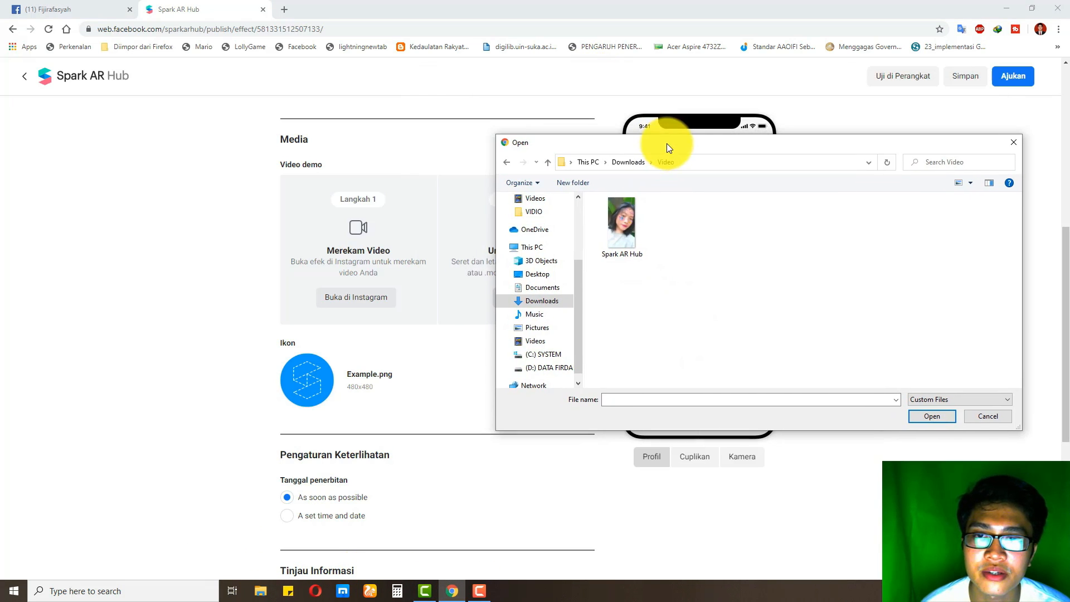
left_click(617, 230)
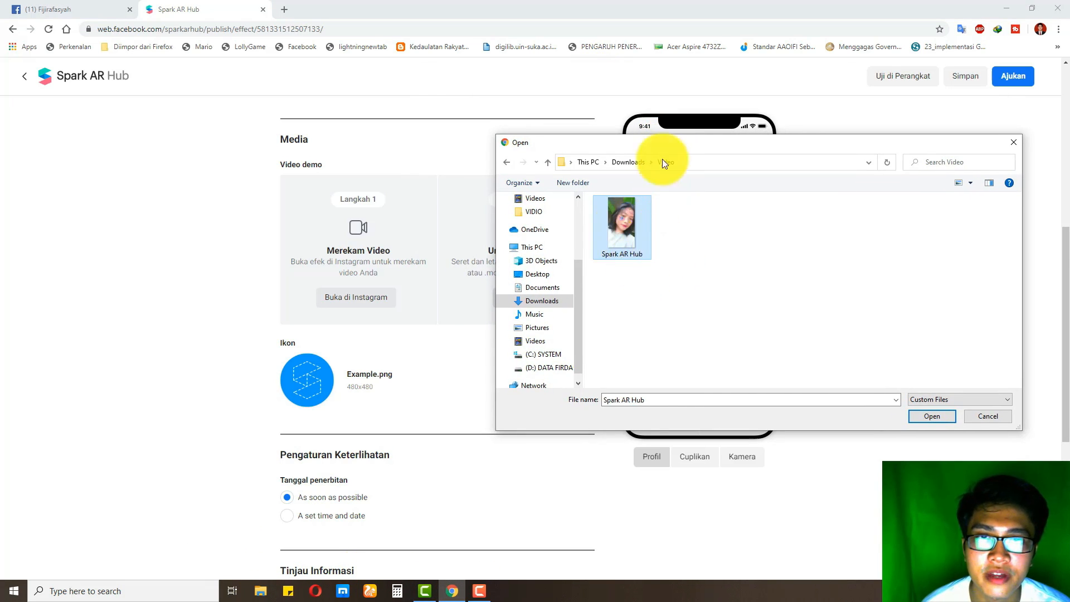
left_click_drag(660, 144, 814, 124)
left_click_drag(906, 118, 805, 117)
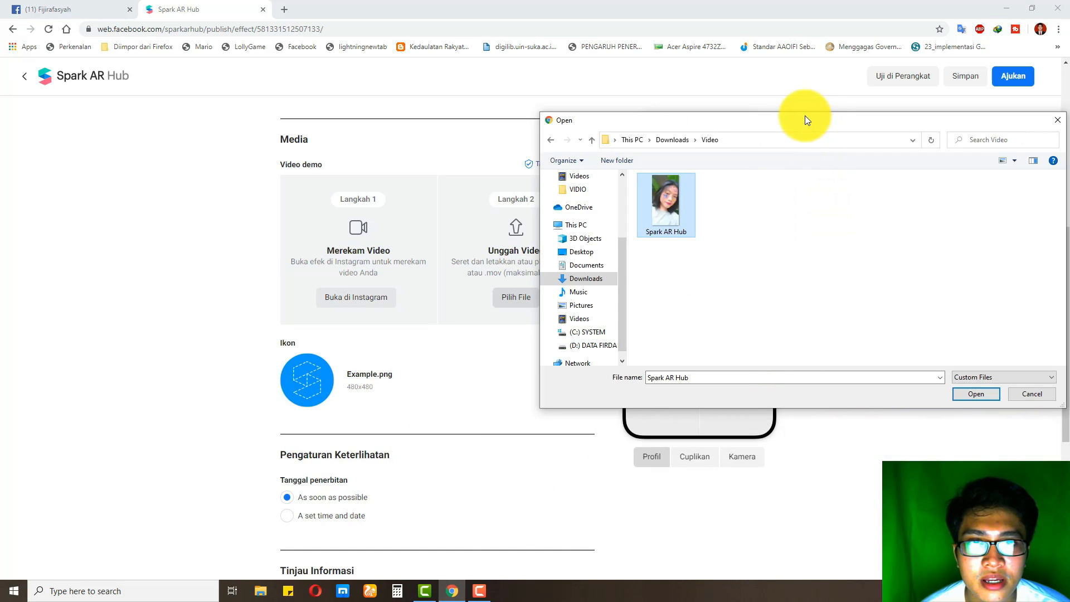
left_click_drag(707, 119, 824, 106)
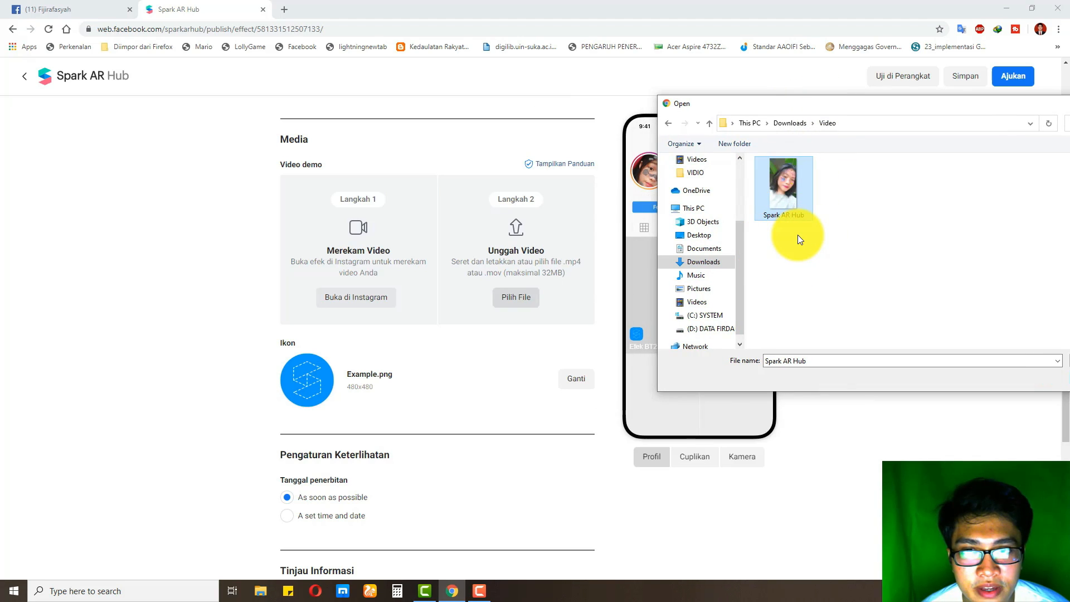
left_click_drag(970, 103, 627, 106)
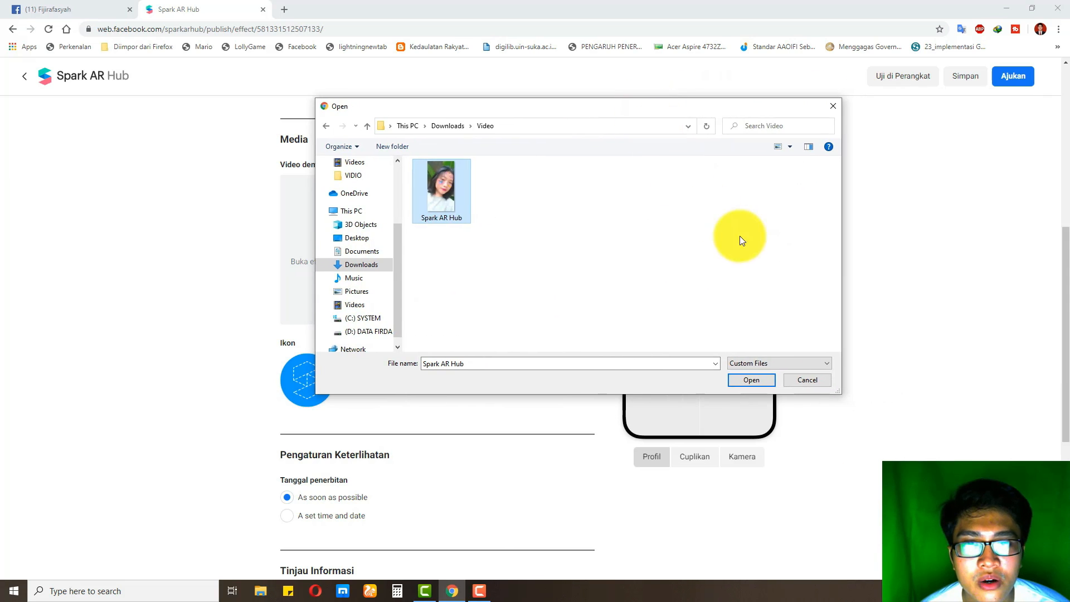
Check the Spark AR Hub video's file type and size in its properties, and close the properties
right_click(439, 189)
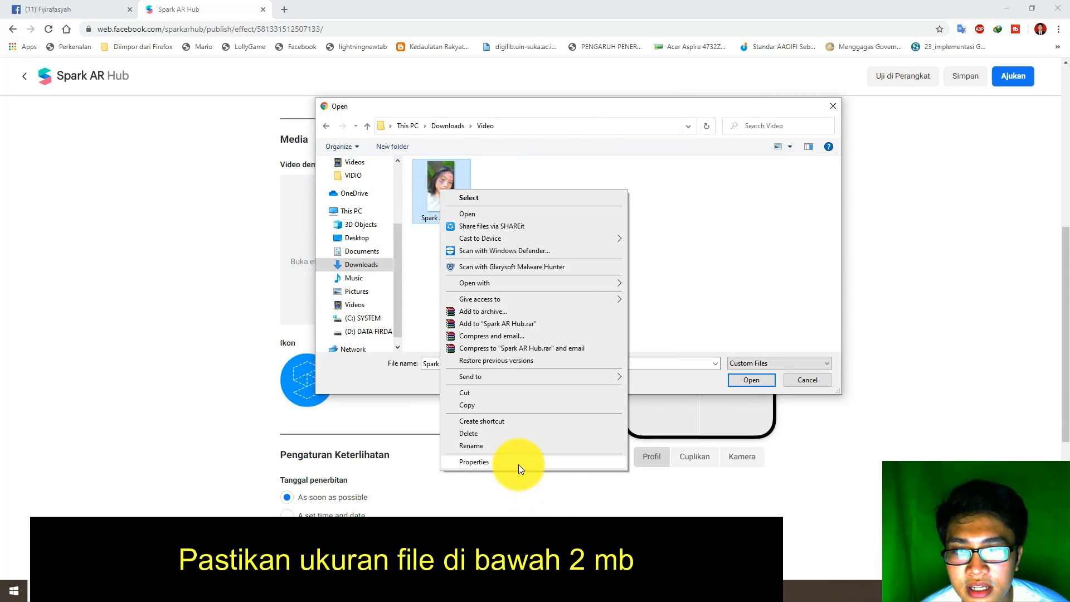
left_click(518, 462)
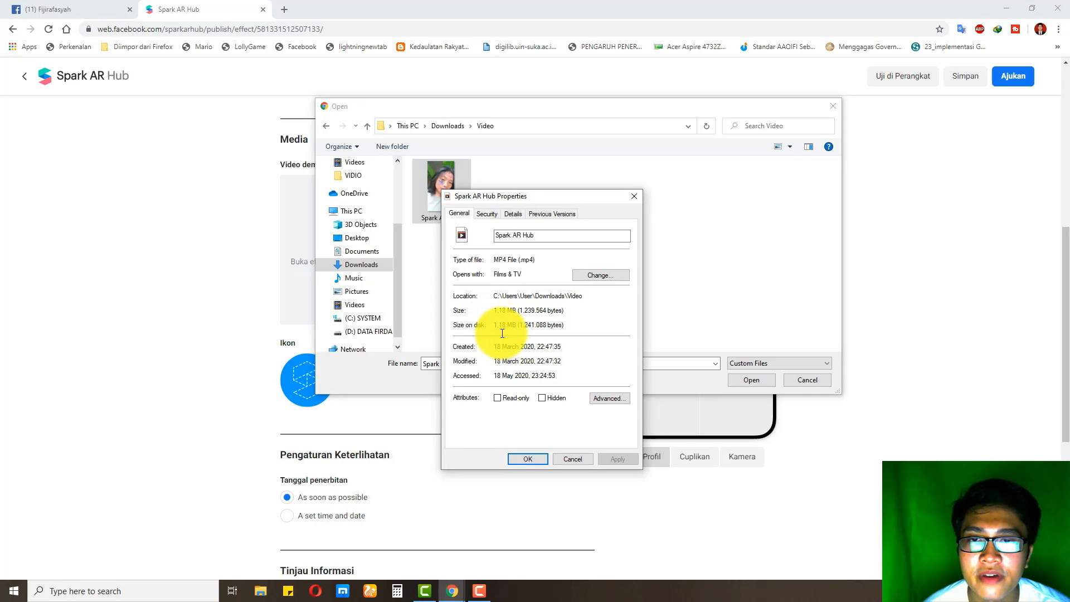
left_click_drag(518, 260, 542, 260)
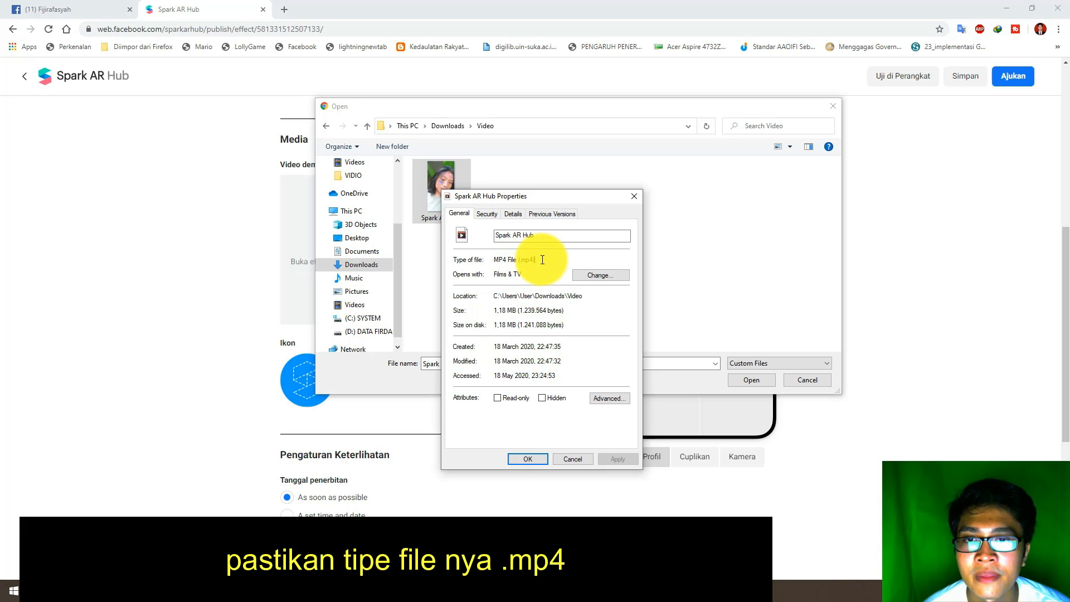
left_click_drag(537, 199, 576, 169)
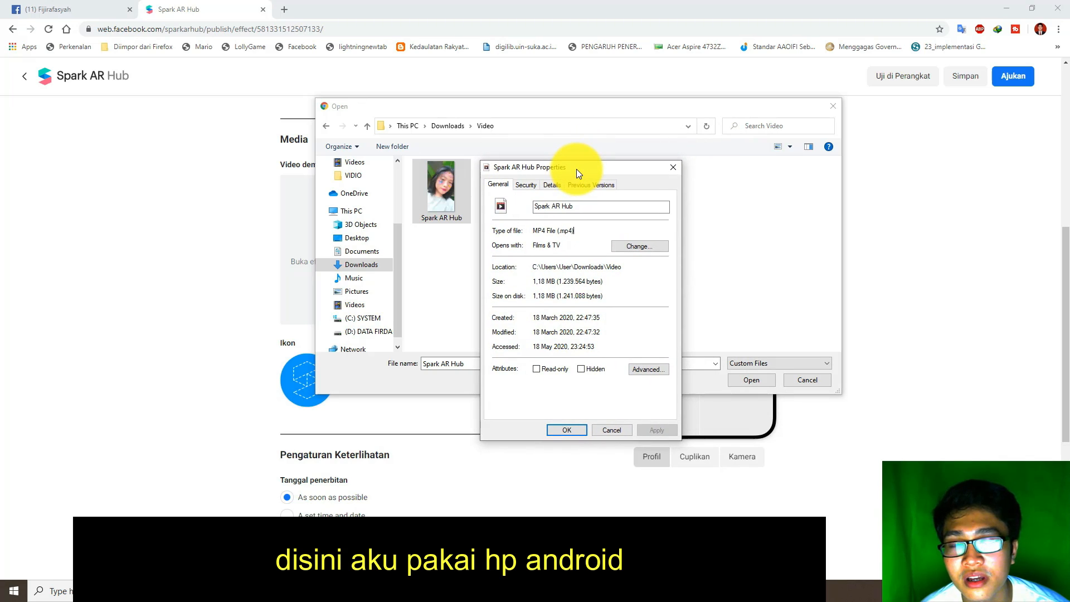
left_click_drag(576, 169, 604, 160)
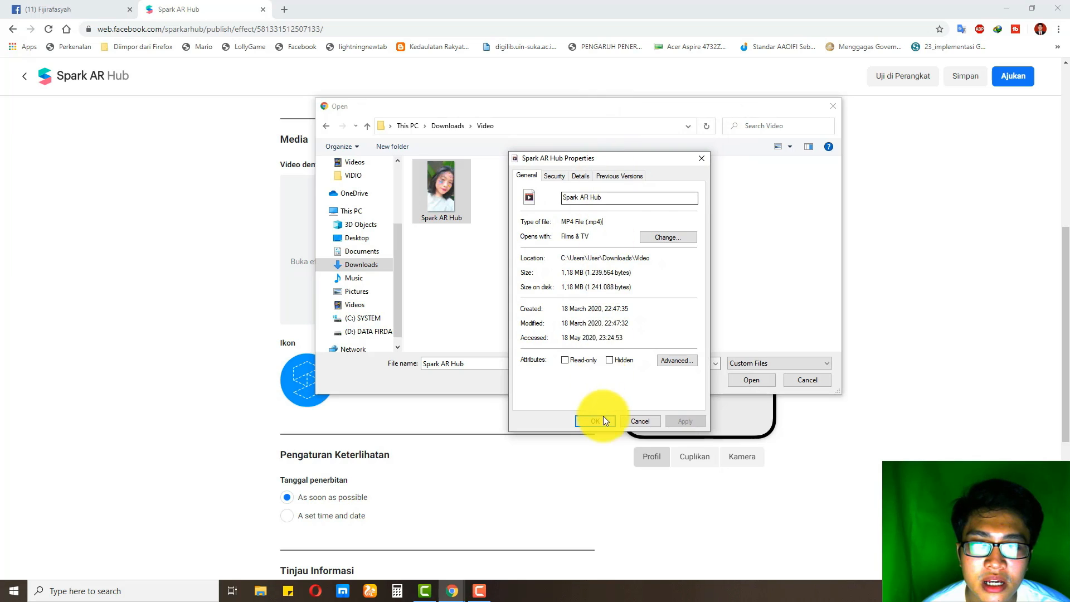
left_click_drag(584, 221, 613, 219)
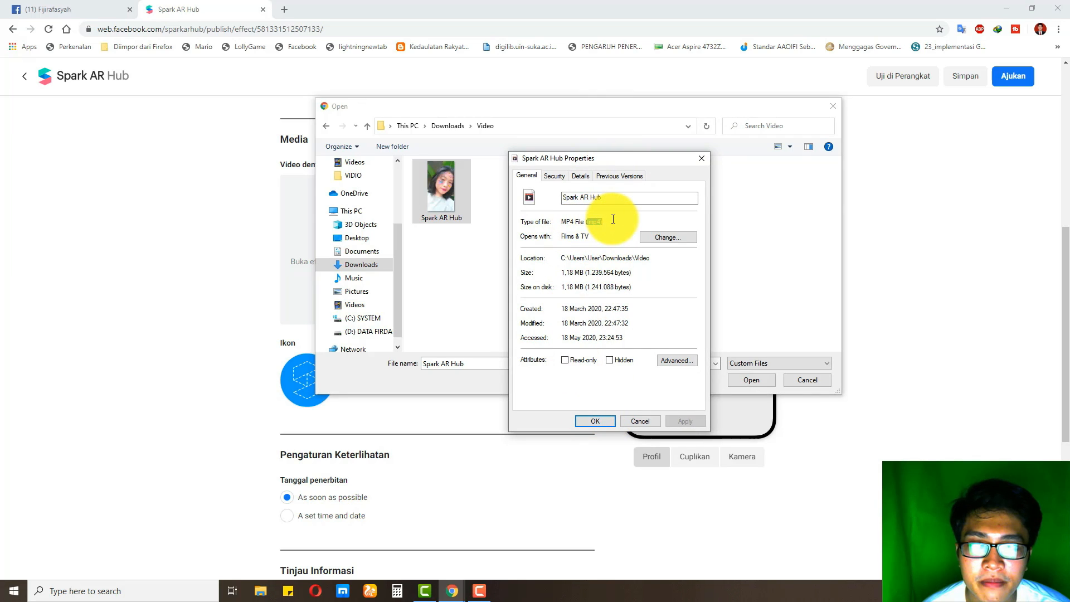
left_click(613, 219)
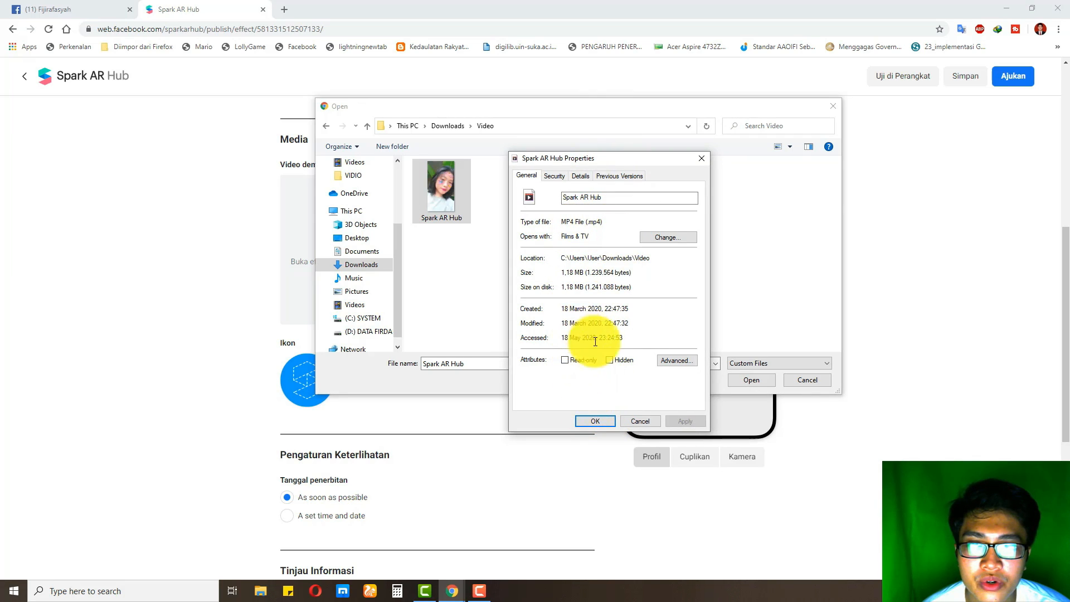
left_click(594, 420)
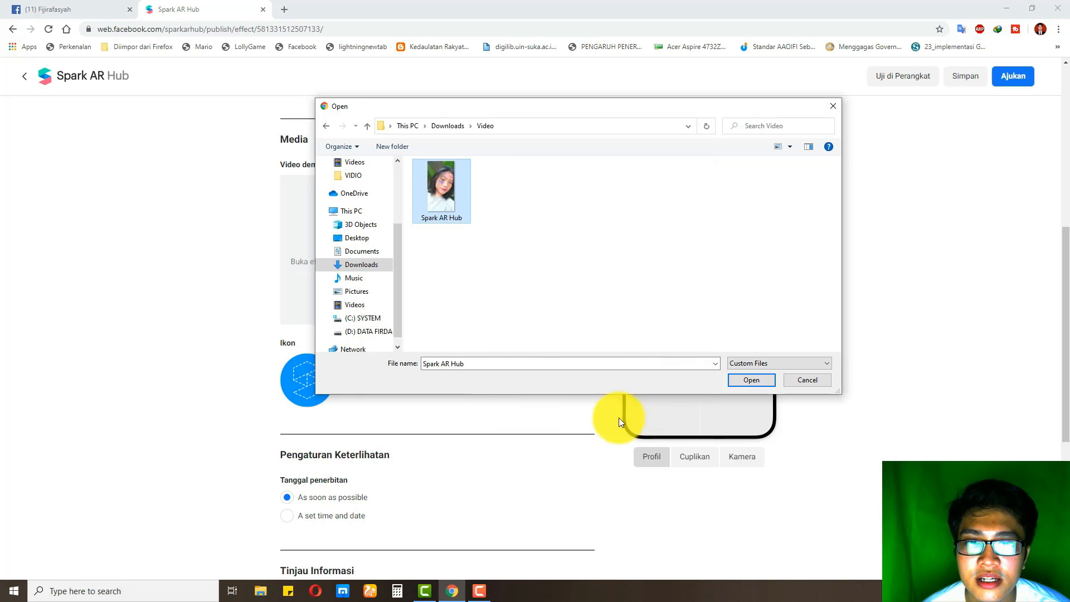
Upload the Spark AR Hub video as the effect's demo video and play it
left_click(734, 381)
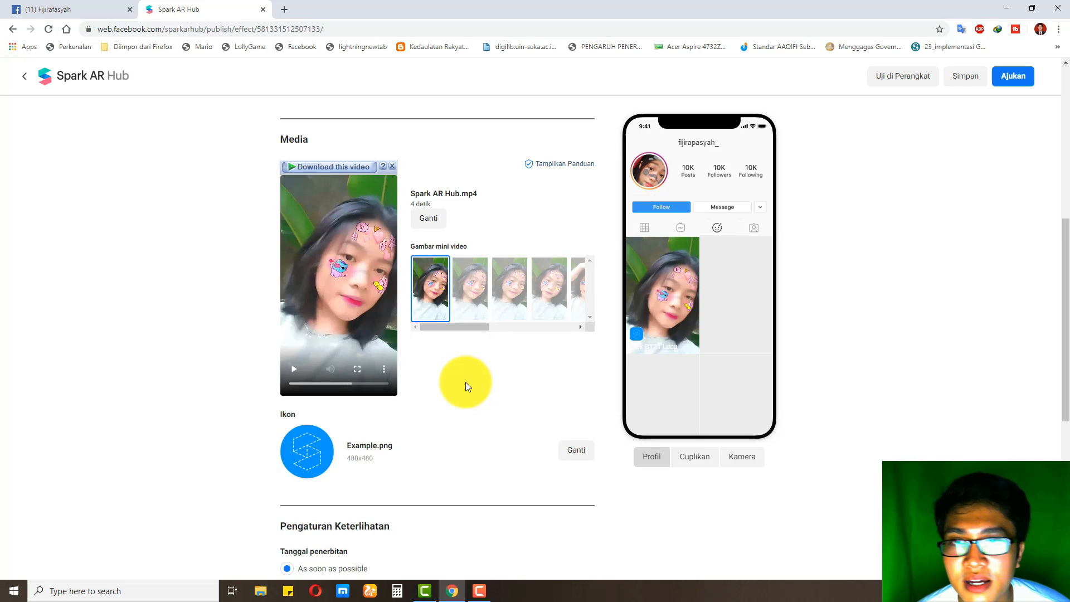
left_click(293, 369)
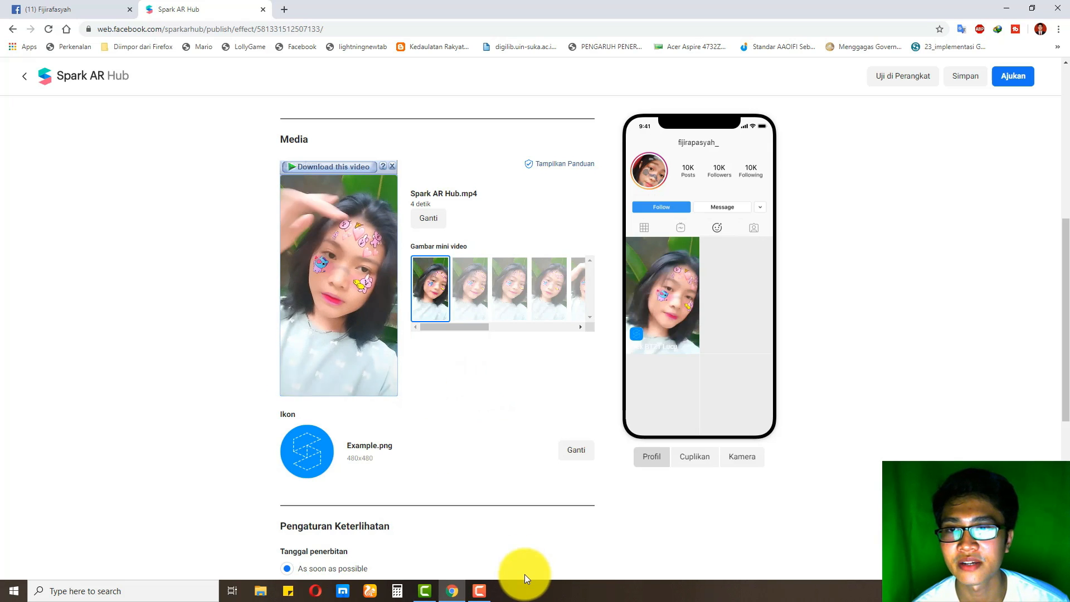
Try the fifth frame as the demo video's thumbnail, and choose the second frame instead
left_click_drag(466, 328, 494, 329)
left_click(534, 296)
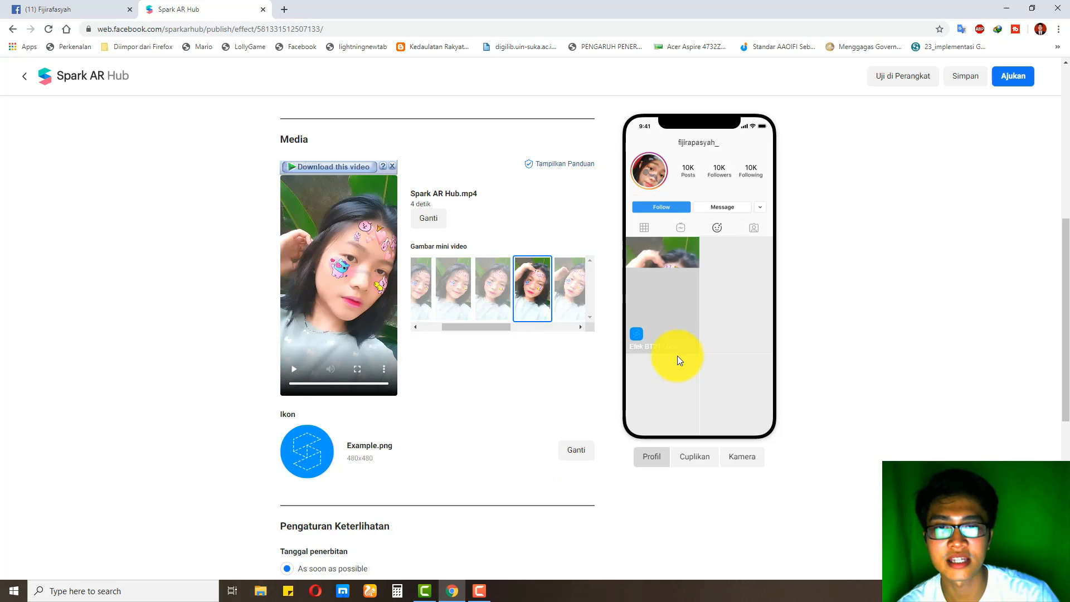
left_click(429, 286)
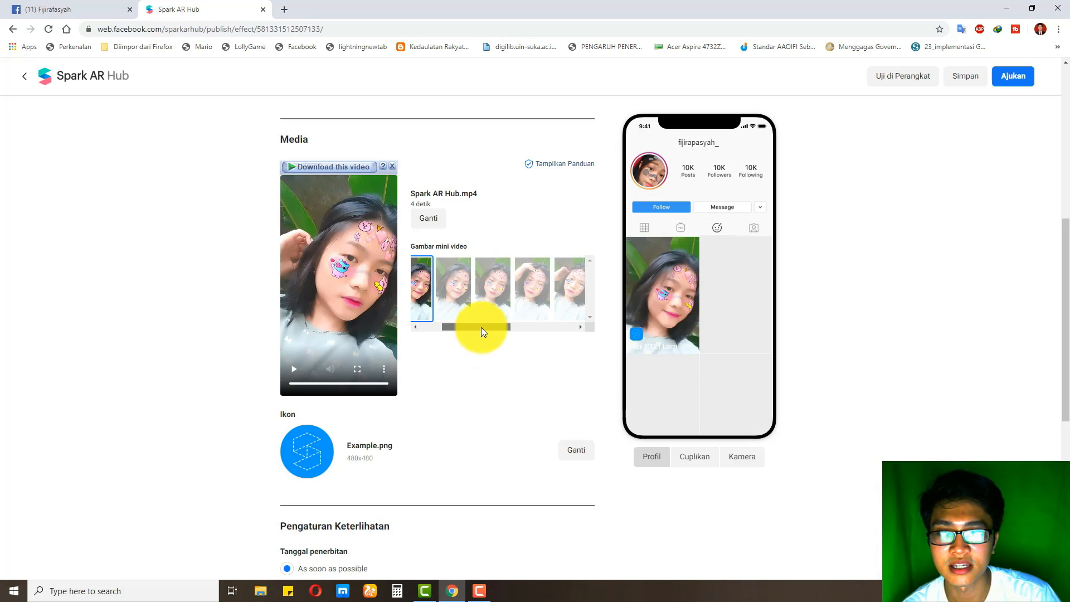
left_click_drag(482, 326, 471, 327)
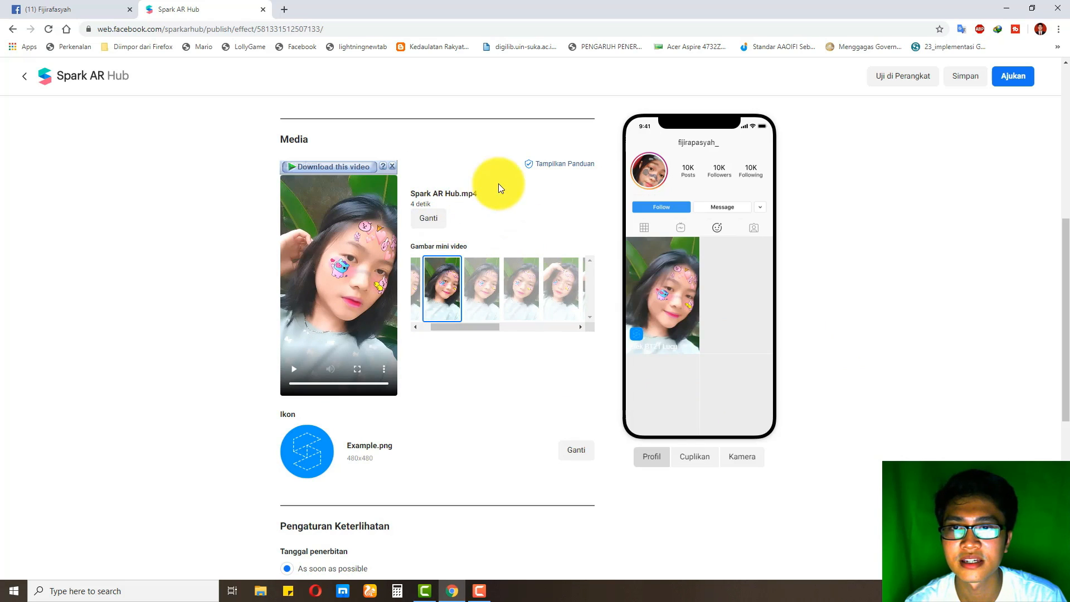
Trim the white strip off the face picture in Paint to 560 × 652 px, save it, and close Paint
scroll(309, 380, "down", 2)
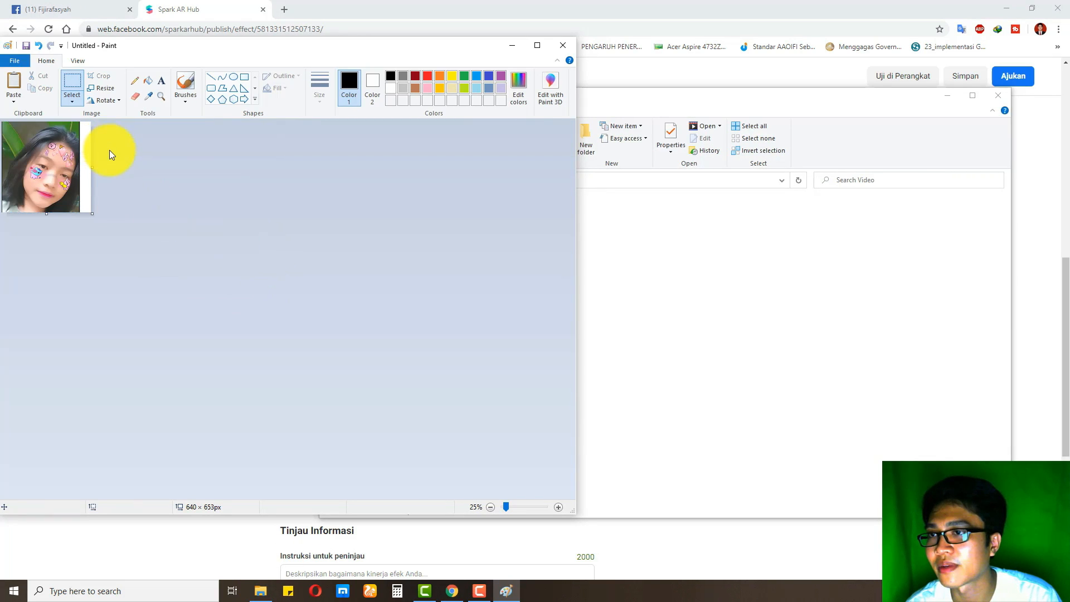
left_click_drag(91, 166, 80, 167)
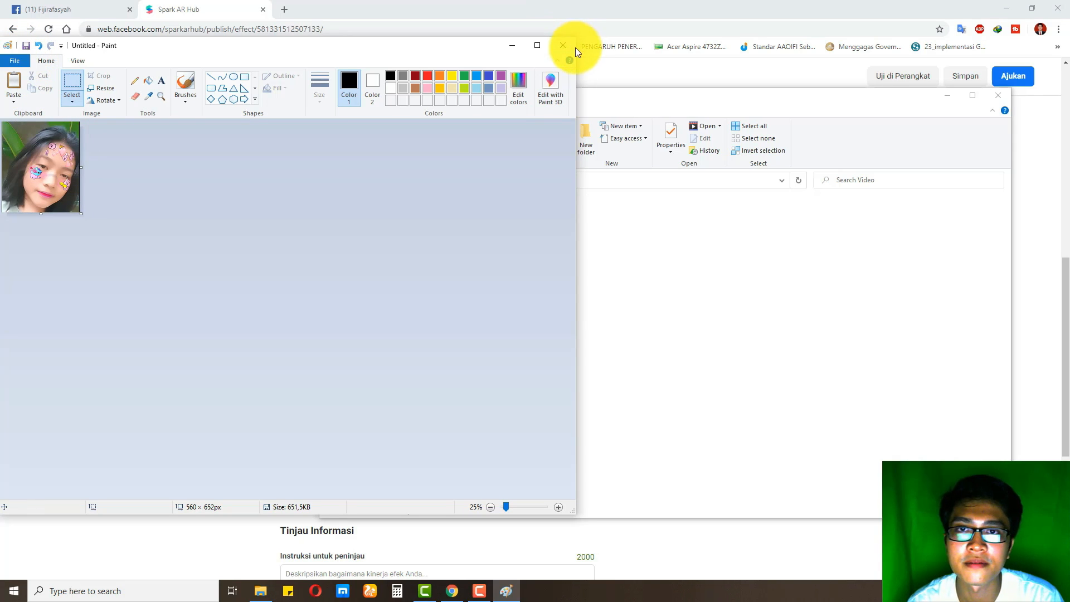
left_click(564, 45)
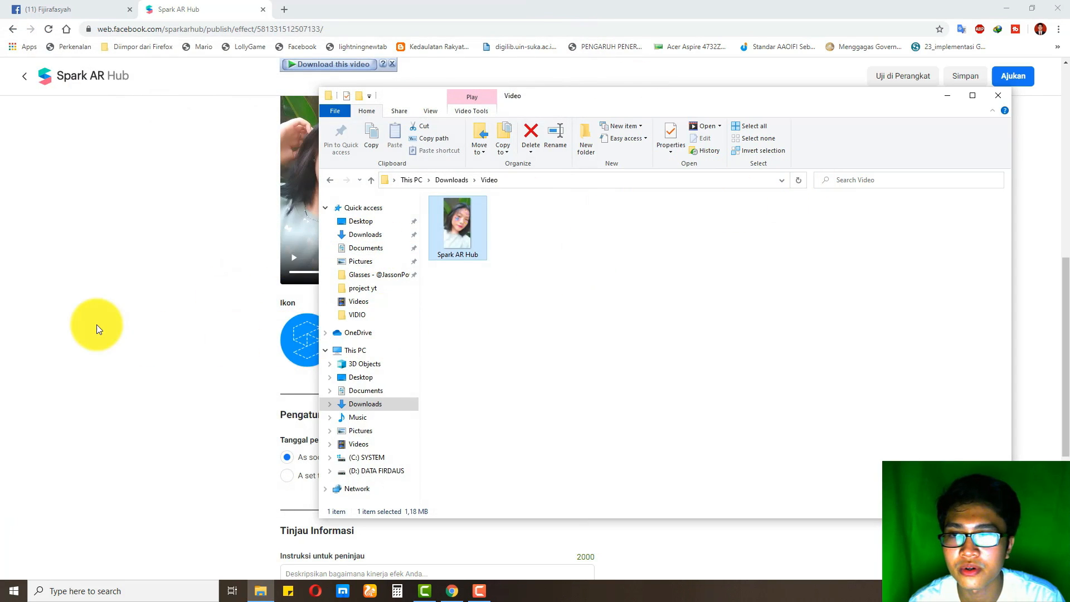
Replace the effect's icon with the Untitled image from Pictures, and confirm a square crop positioned around the face
left_click(102, 326)
left_click(574, 340)
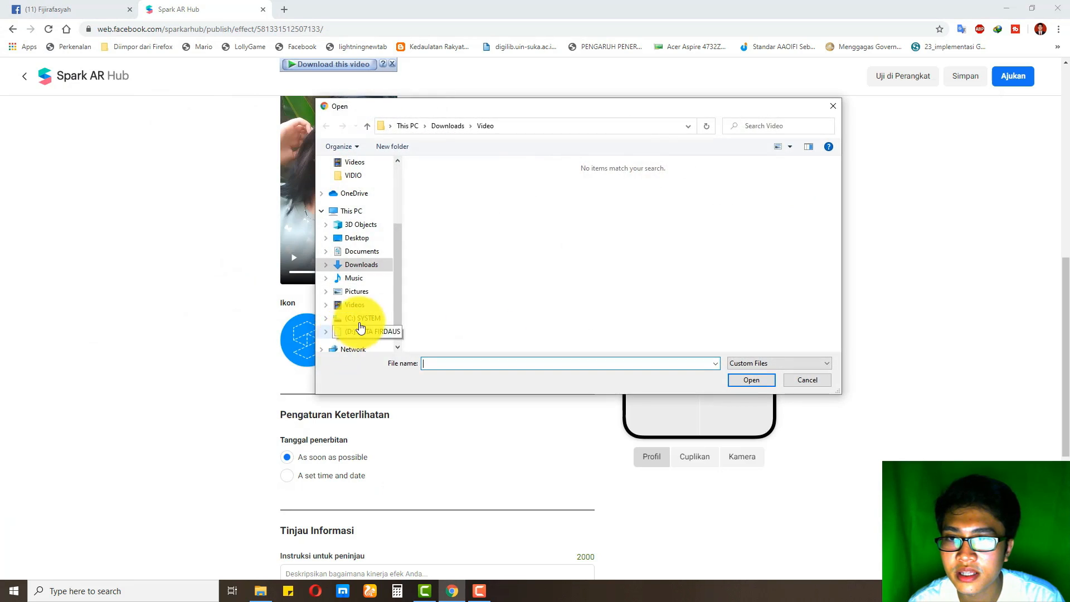
left_click(355, 291)
scroll(494, 289, "down", 10)
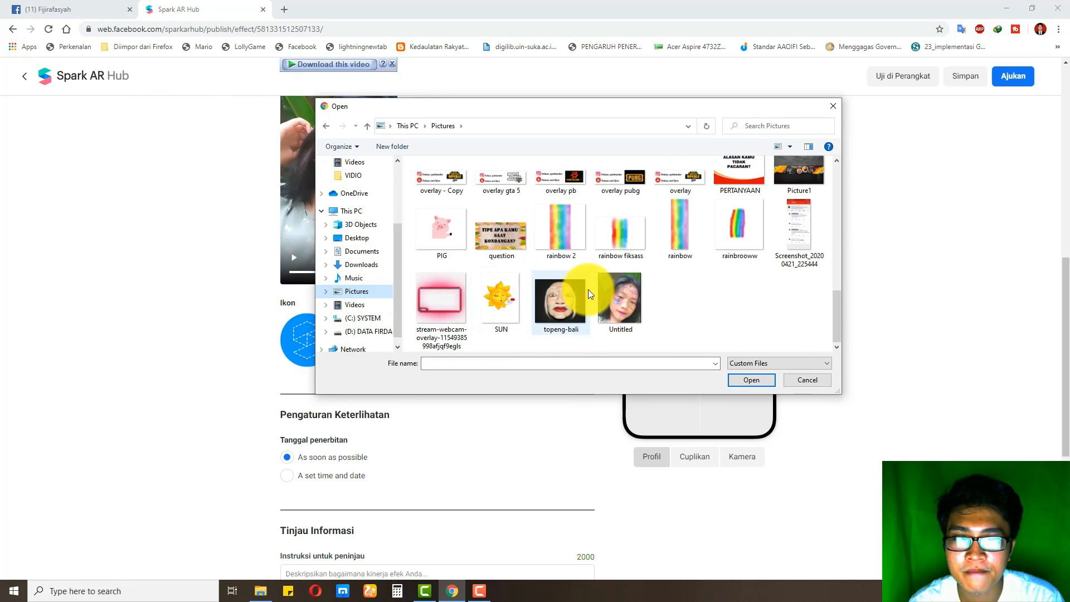
double_click(620, 299)
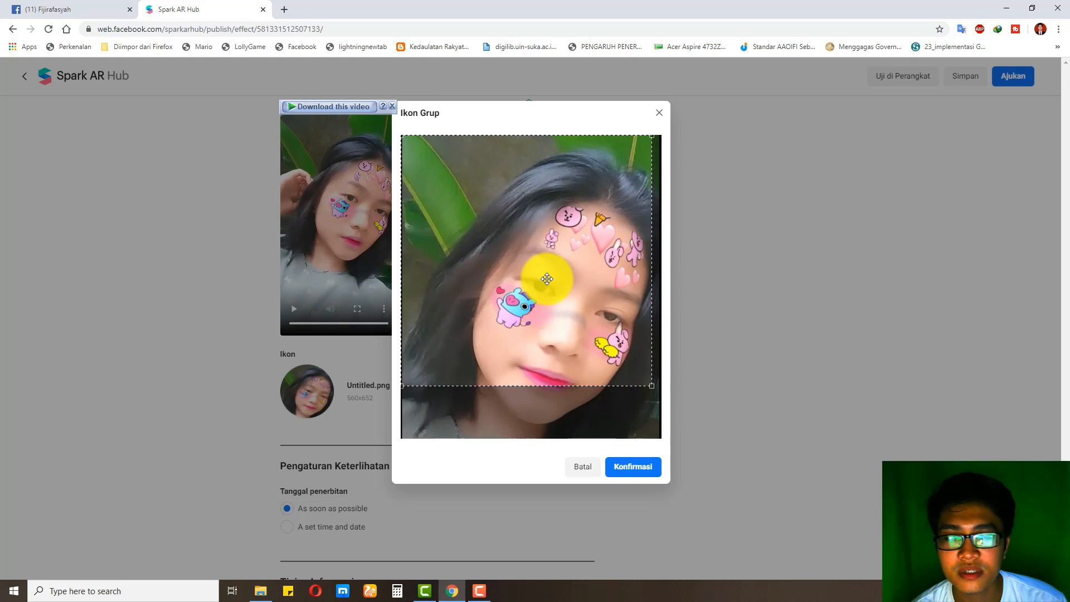
left_click_drag(535, 251, 561, 291)
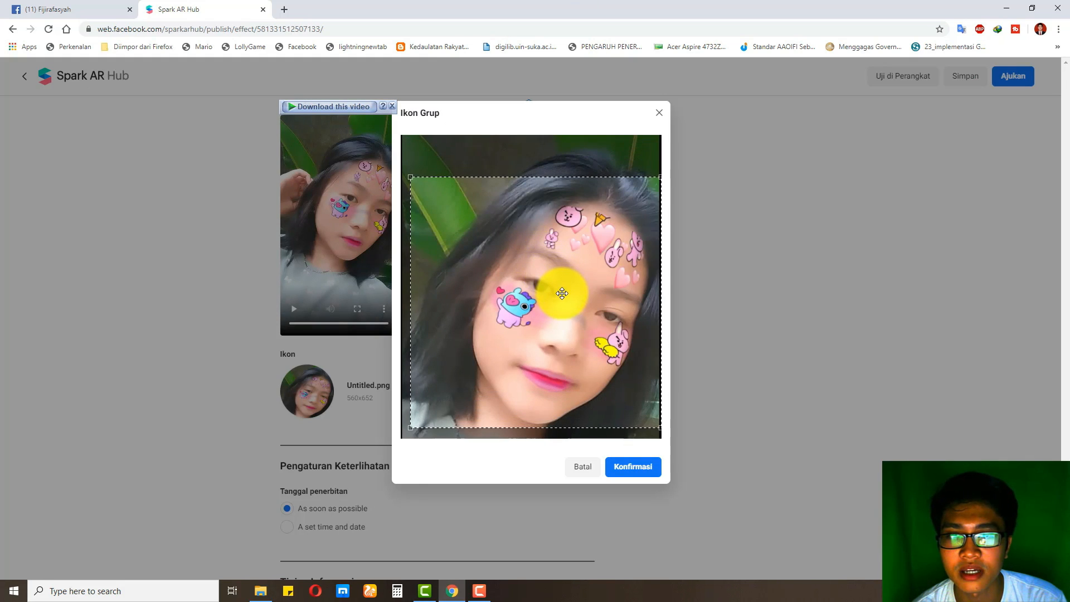
left_click(634, 468)
Enter the reviewer instructions "filter ini adalah efek face mask yang ada gambar bt 21, pokoknya keren banget"
scroll(641, 475, "down", 1)
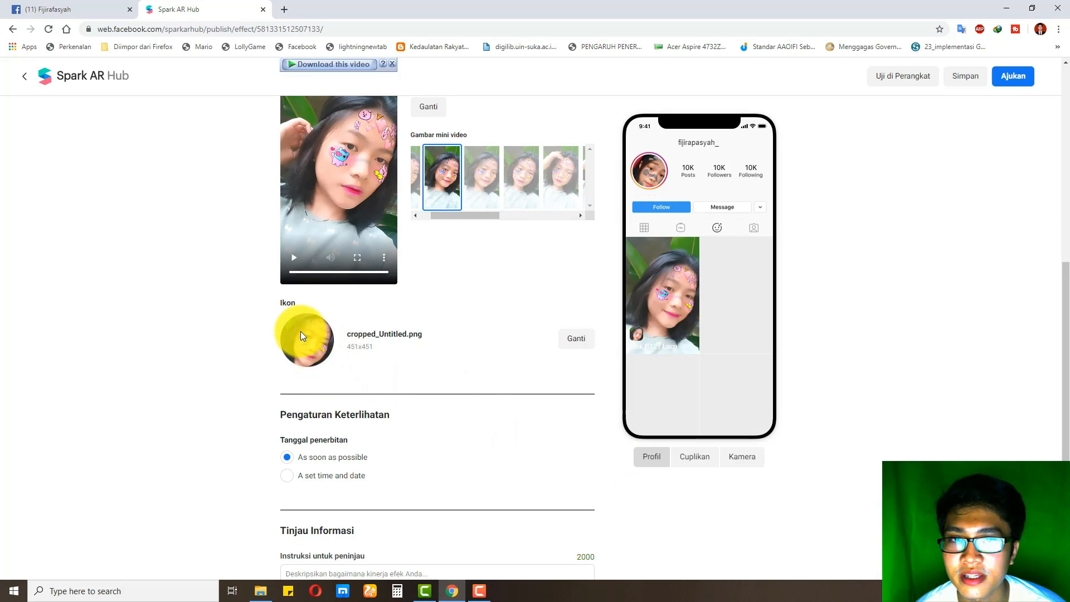
scroll(299, 334, "down", 2)
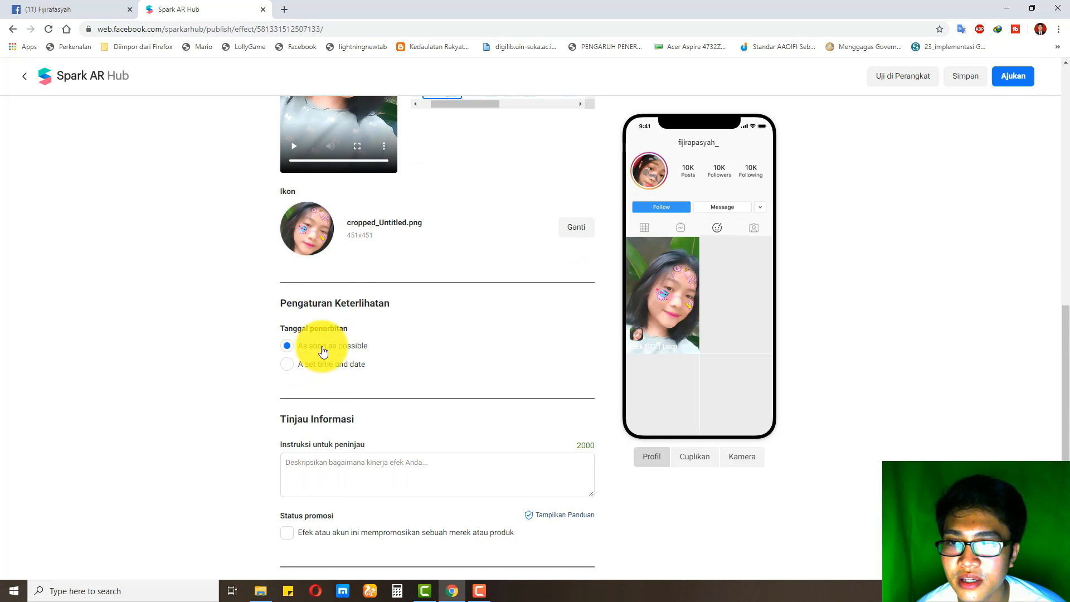
scroll(330, 474, "down", 3)
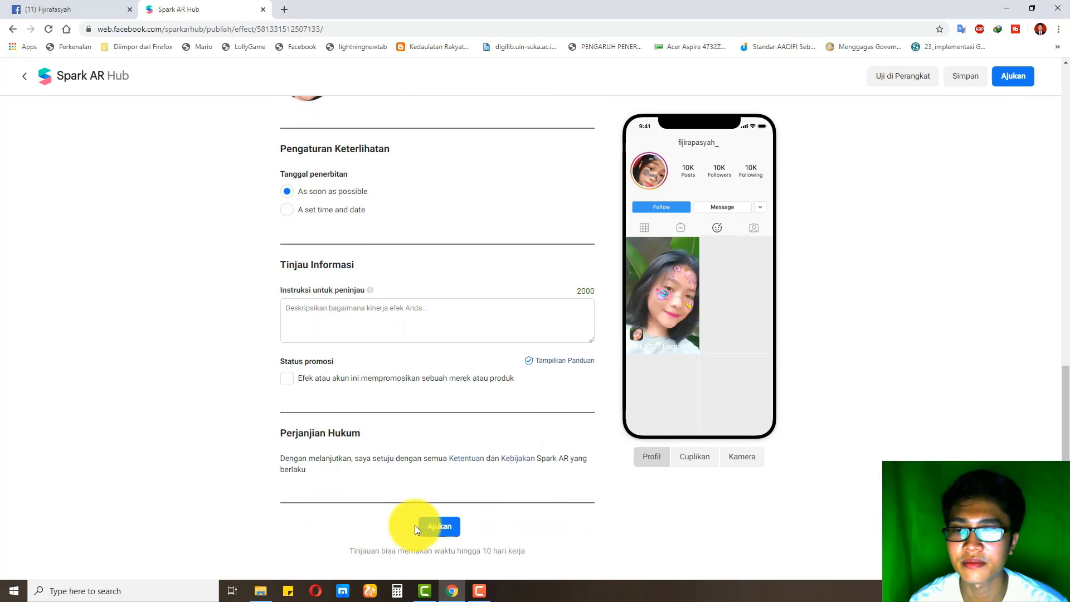
left_click(479, 591)
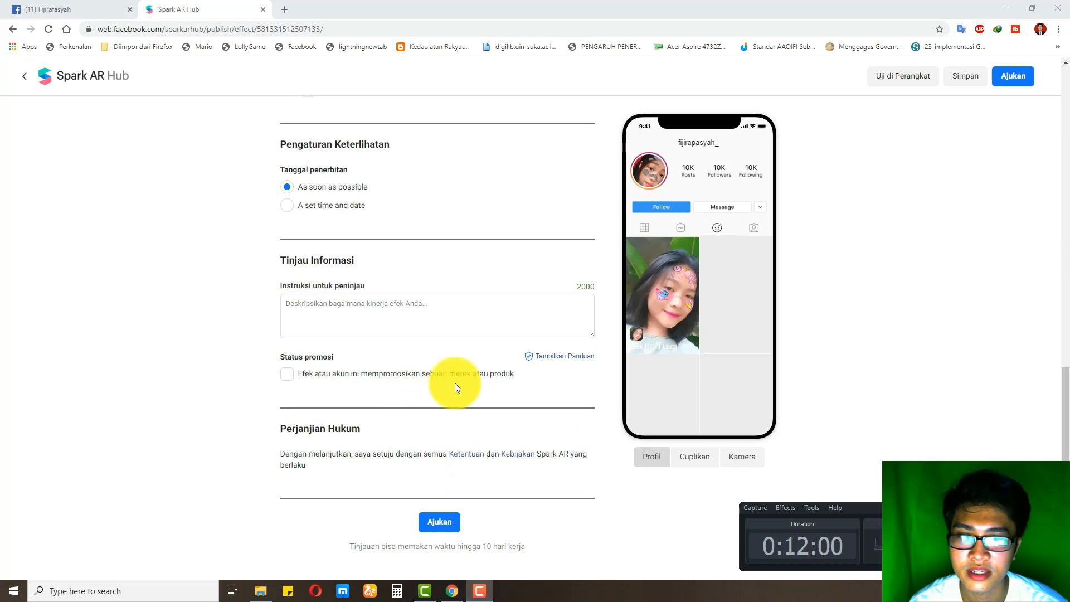
left_click(479, 590)
left_click(401, 306)
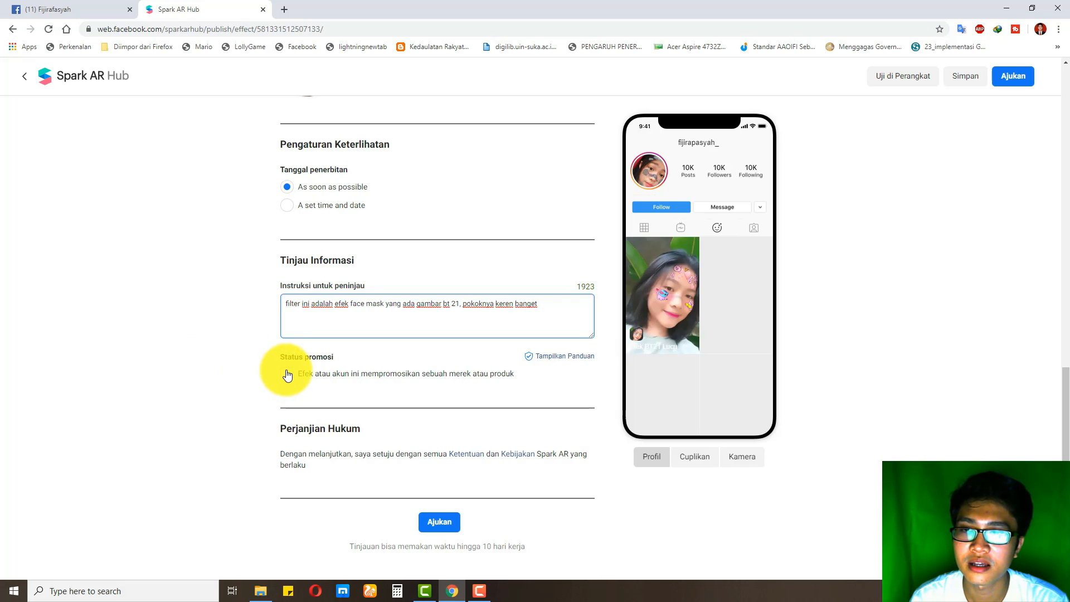
Review the promotion status option and the completed media, icon, and review sections of the form down to the submission option
left_click_drag(274, 364, 390, 356)
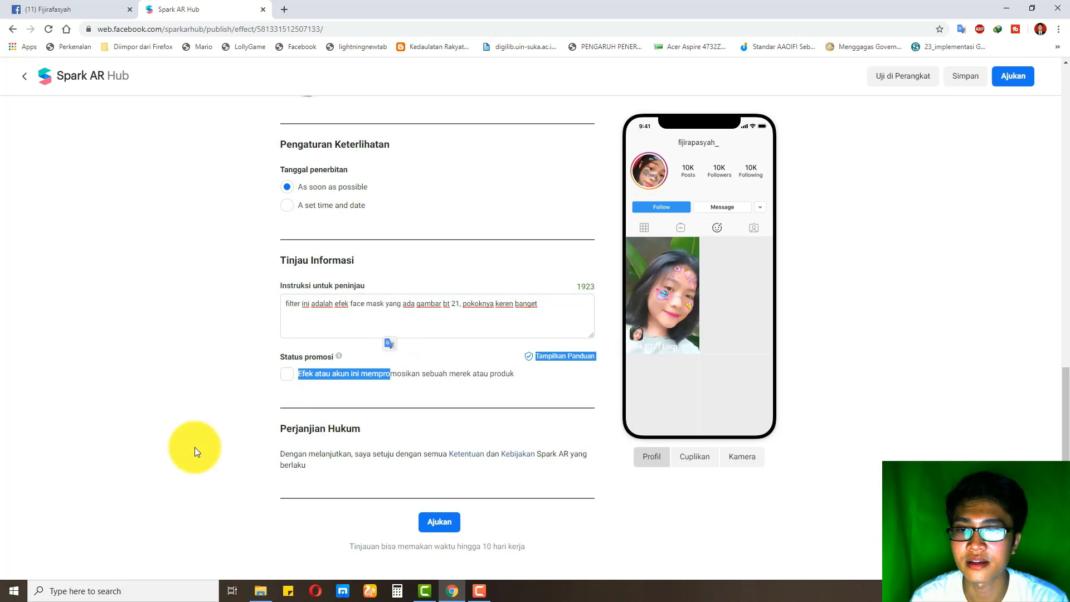
left_click(237, 464)
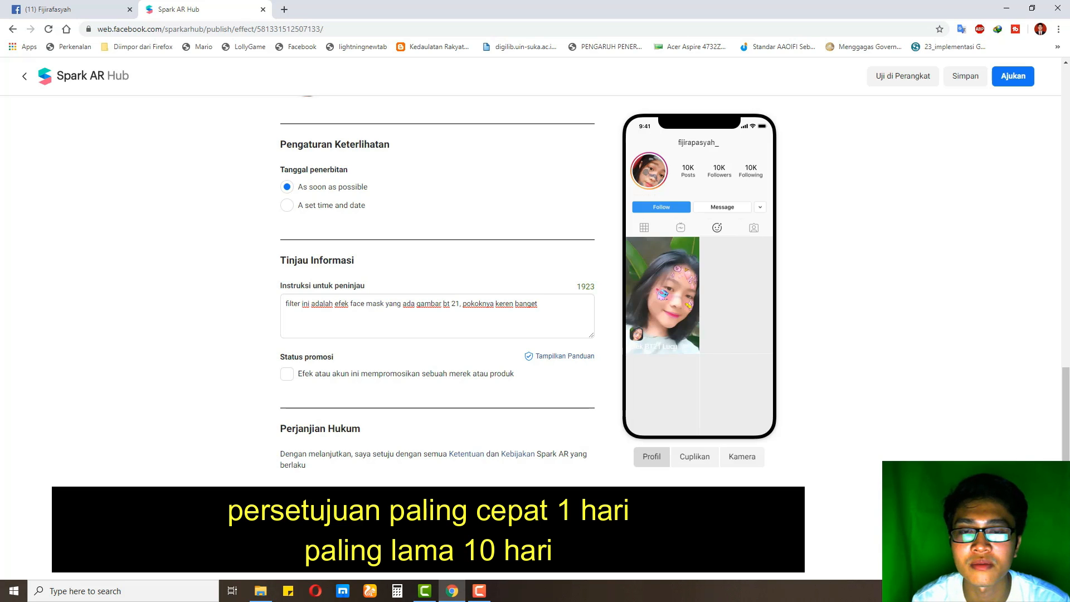
scroll(438, 521, "up", 13)
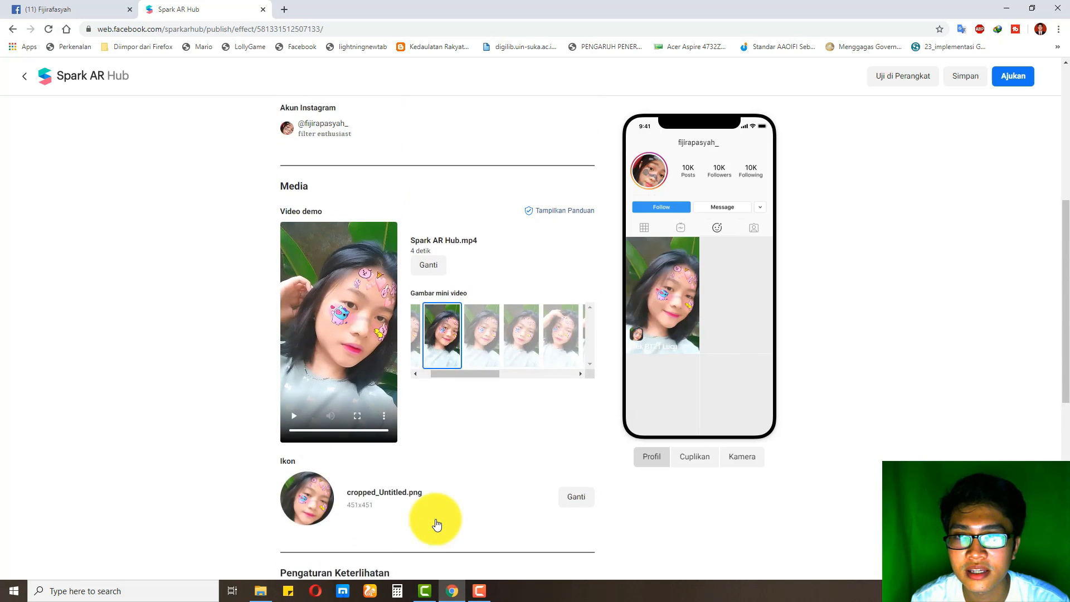
scroll(429, 510, "down", 5)
scroll(421, 500, "down", 8)
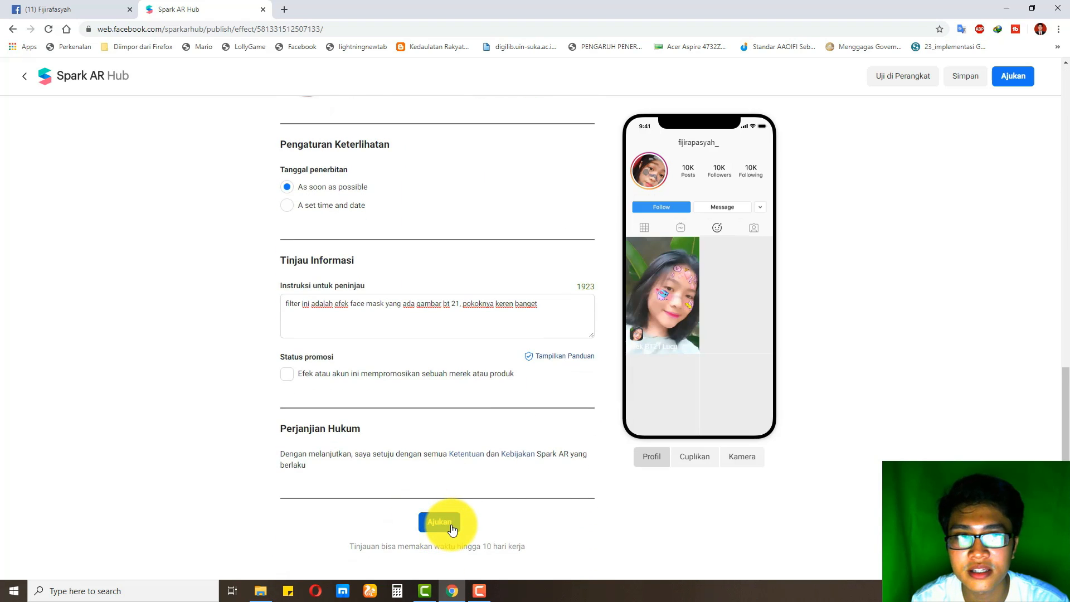
Save the Efek BT21 Lucu effect form and review its details, media and reviewer sections
left_click(966, 82)
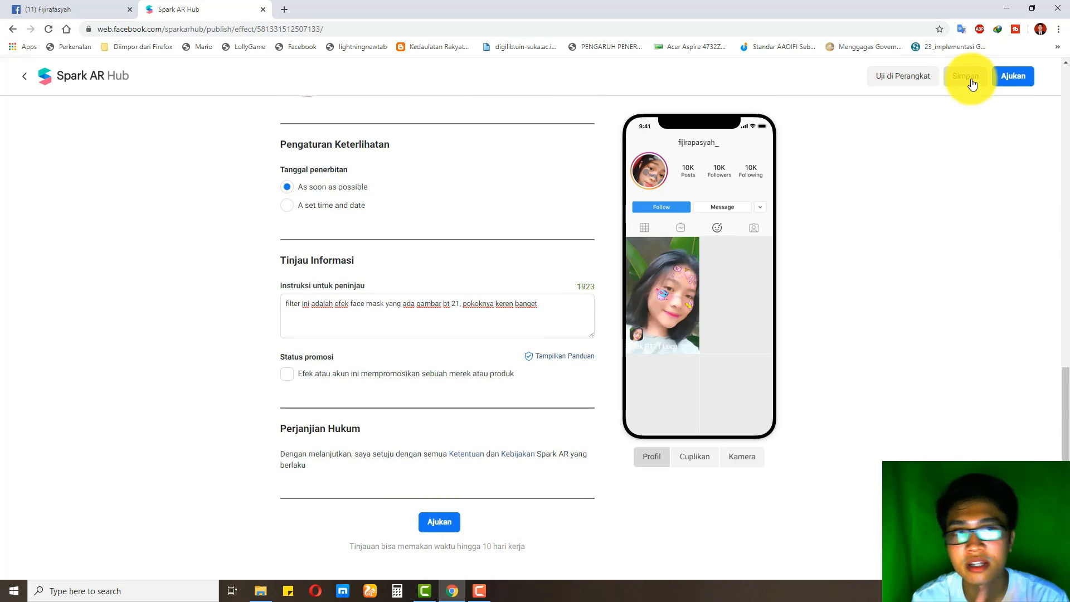
scroll(450, 488, "down", 2)
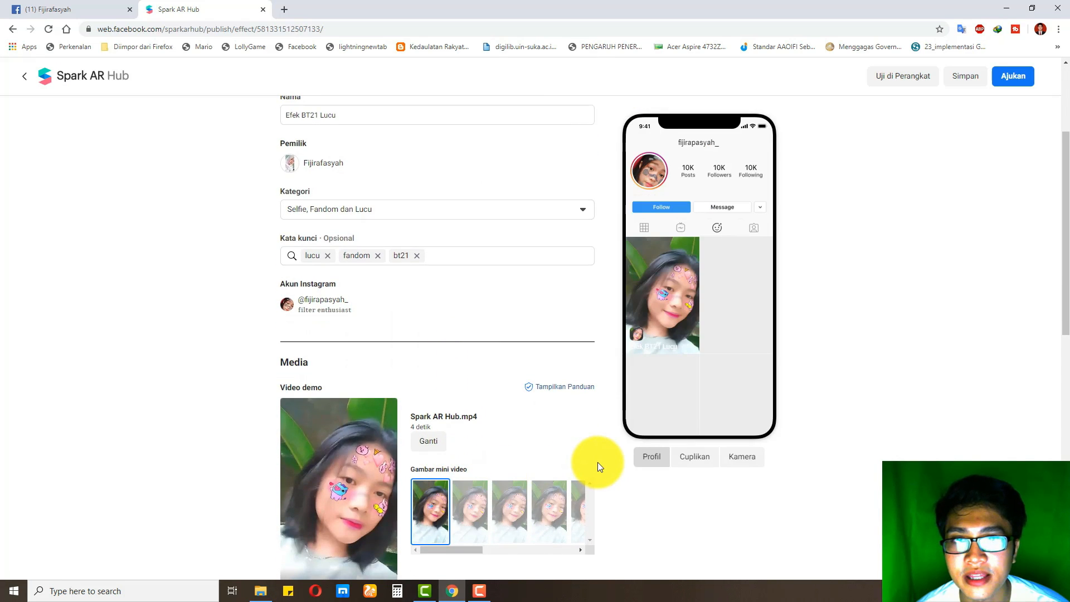
scroll(597, 462, "down", 10)
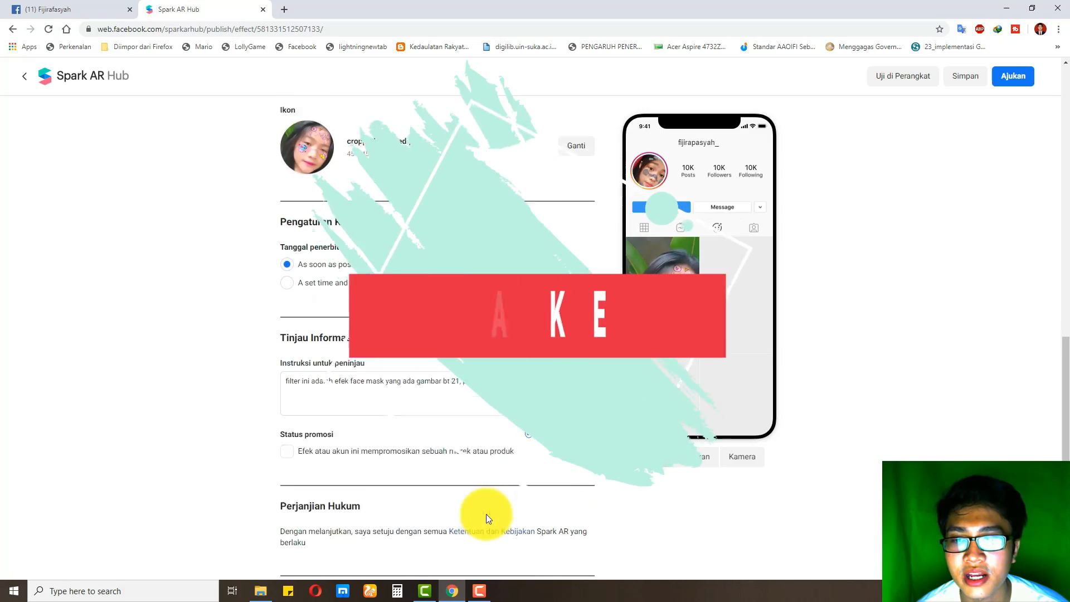
scroll(462, 535, "up", 8)
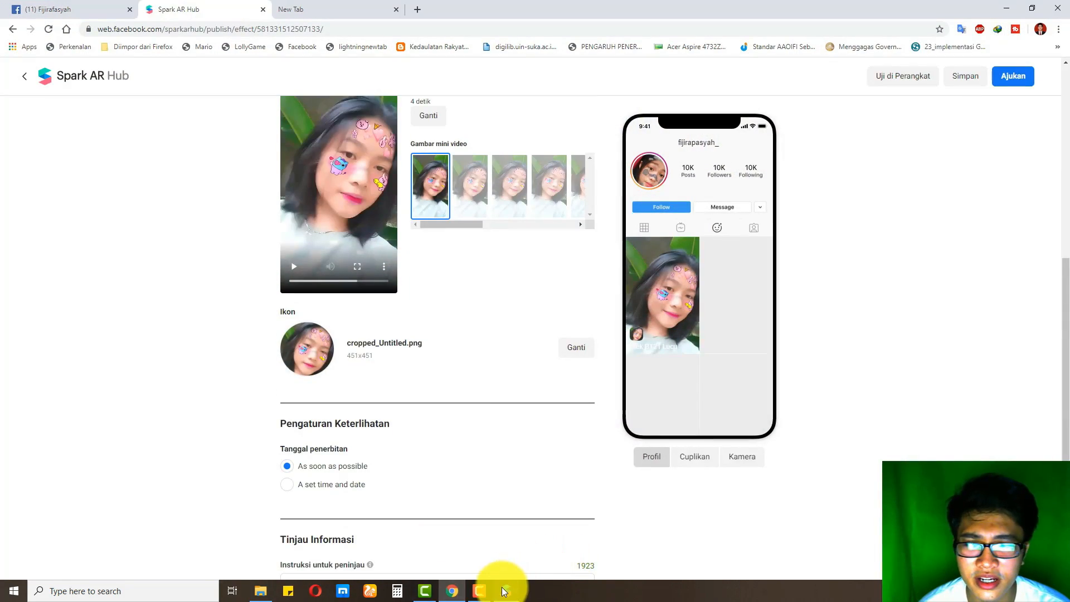
Switch to Spark AR Studio, open the efek partikel baru project, and preview it with the third real-time simulation video
left_click(506, 591)
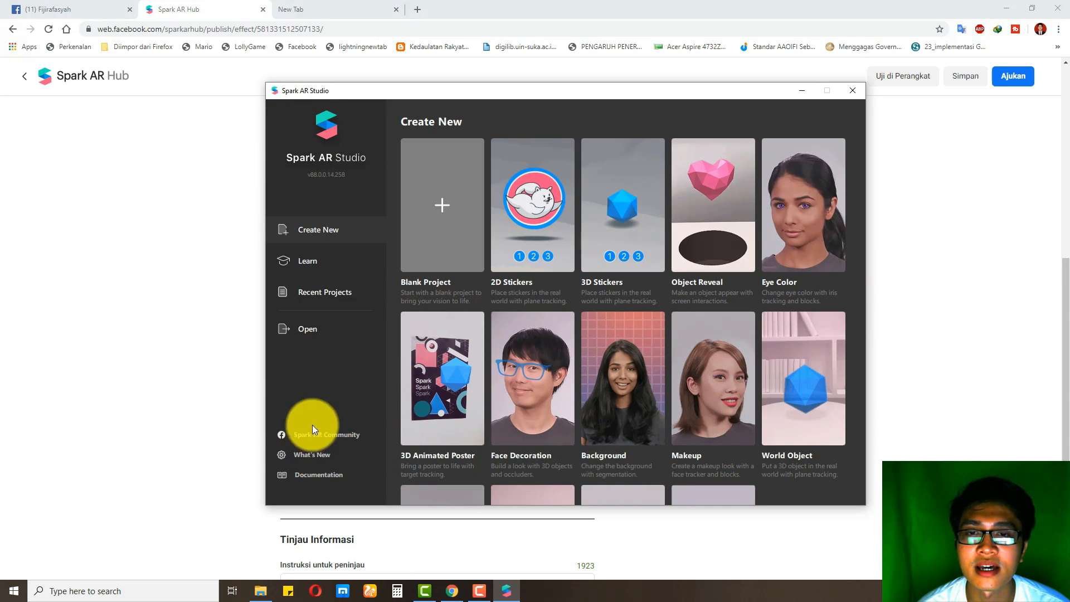
left_click(301, 330)
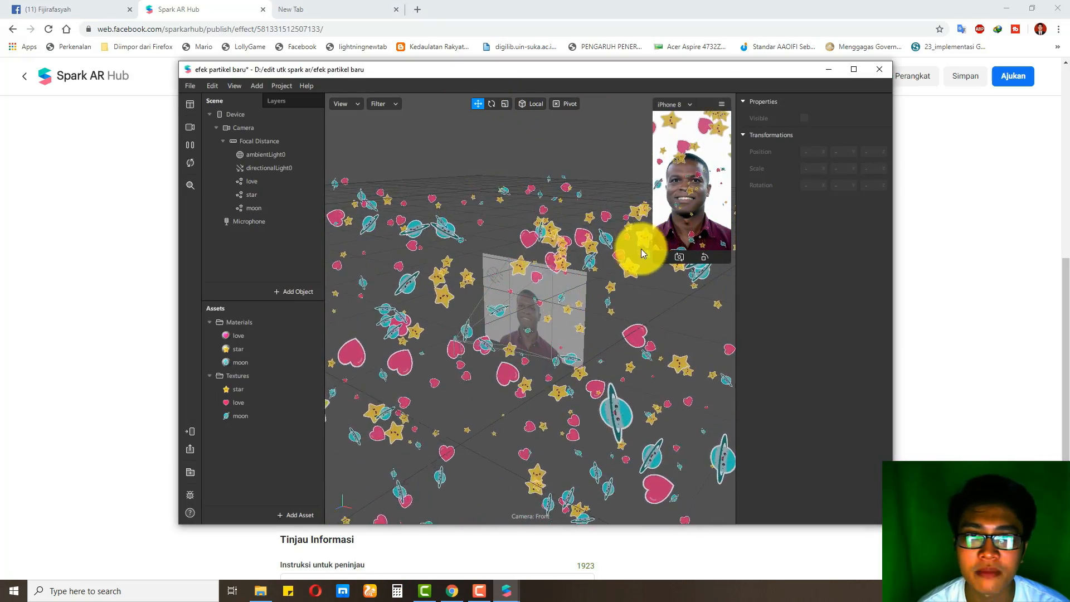
left_click(190, 127)
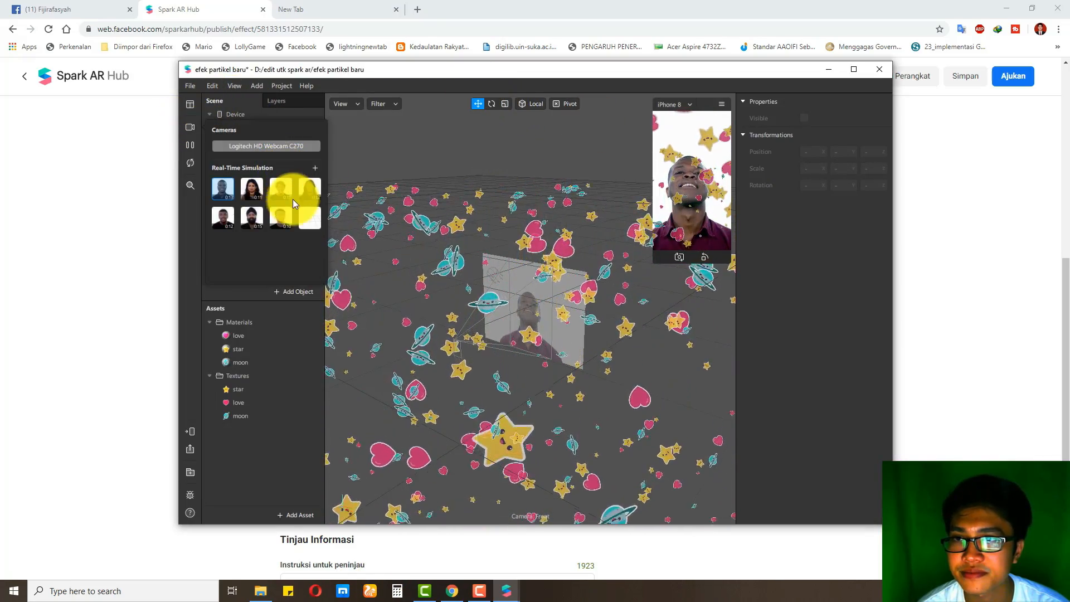
left_click(281, 193)
left_click_drag(650, 72, 699, 73)
left_click(829, 69)
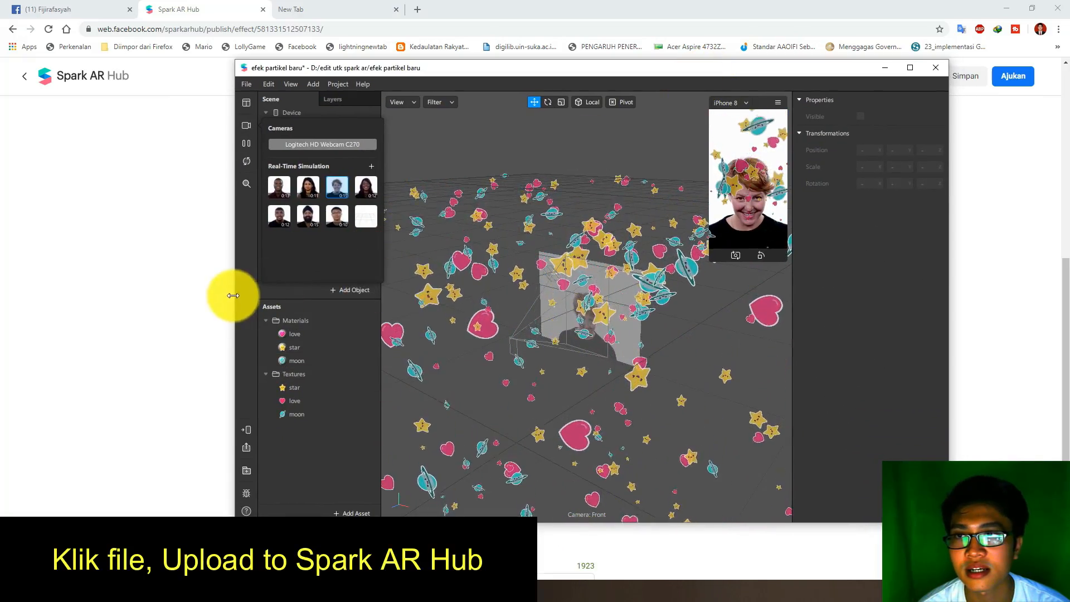
Begin uploading the project to Spark AR Hub and review the capabilities it uses
left_click(245, 84)
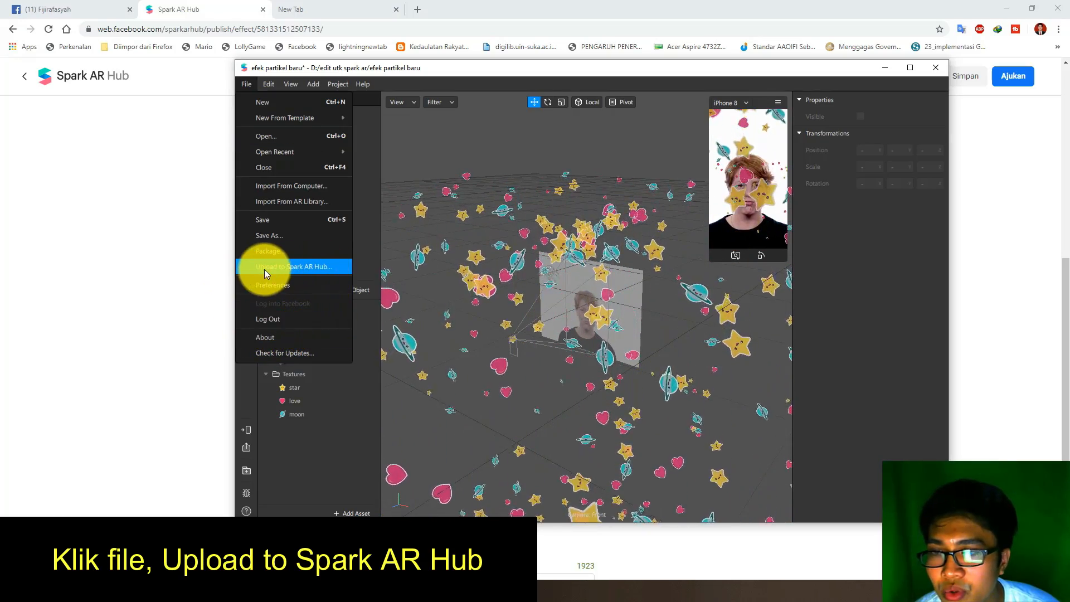
left_click(311, 268)
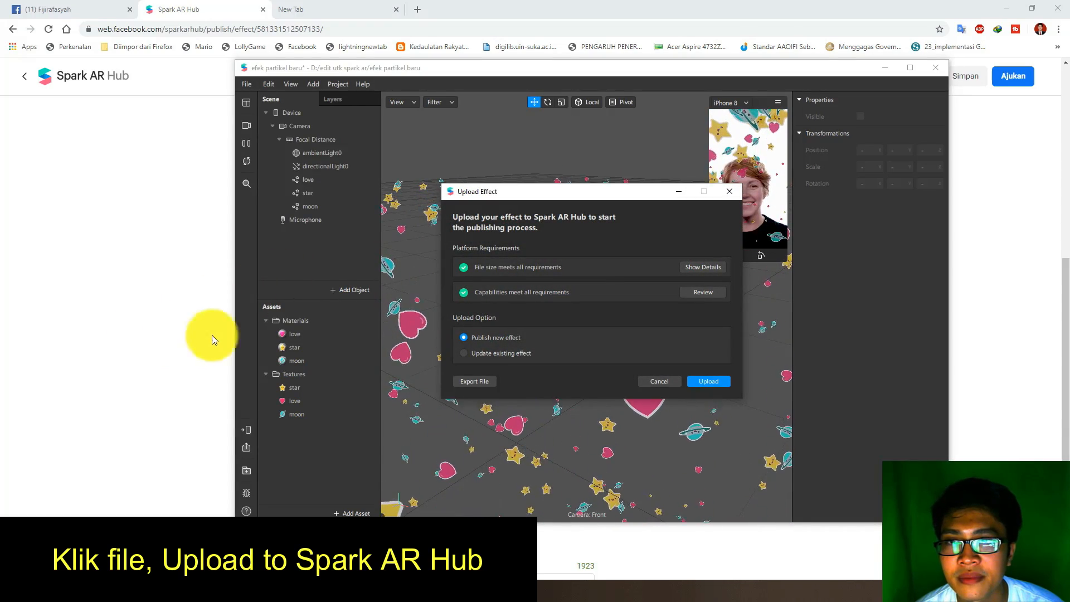
left_click_drag(550, 188, 490, 149)
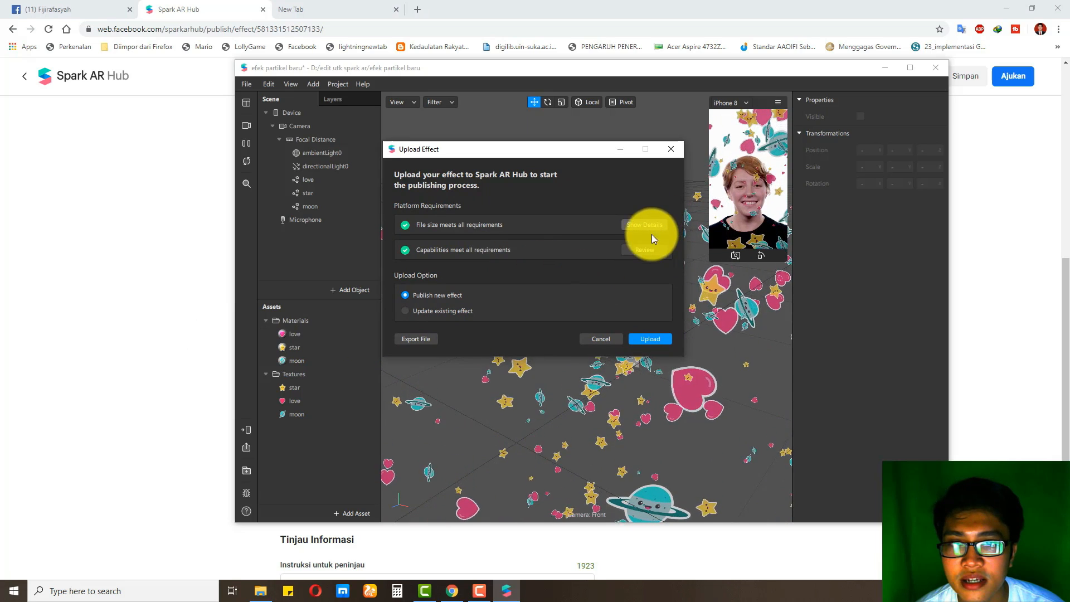
left_click(647, 251)
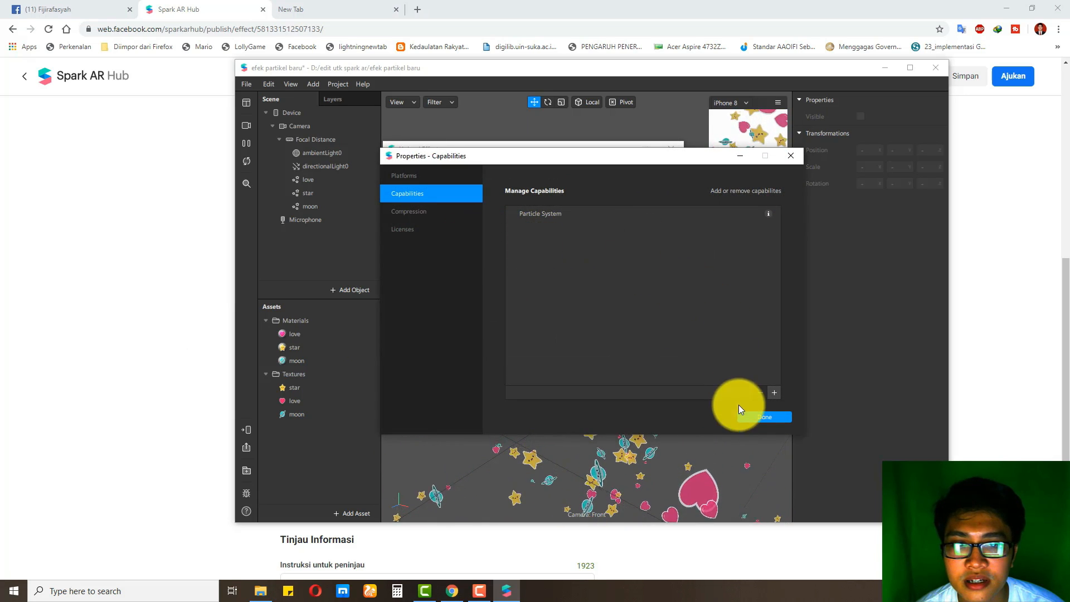
left_click(771, 416)
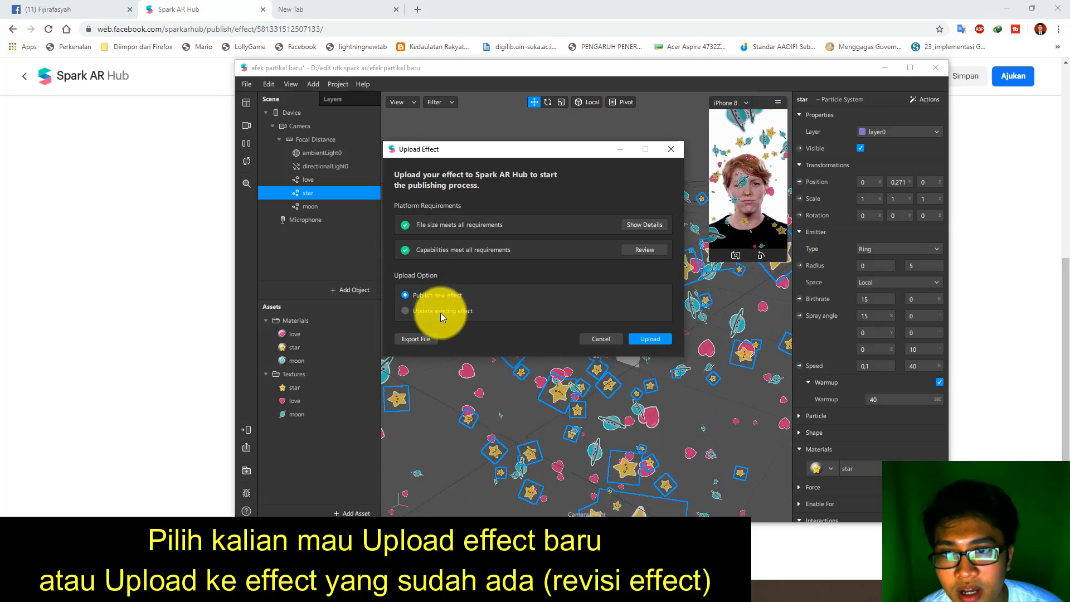
Compare the update option with publishing a new effect, and upload the project as a new effect
left_click(440, 313)
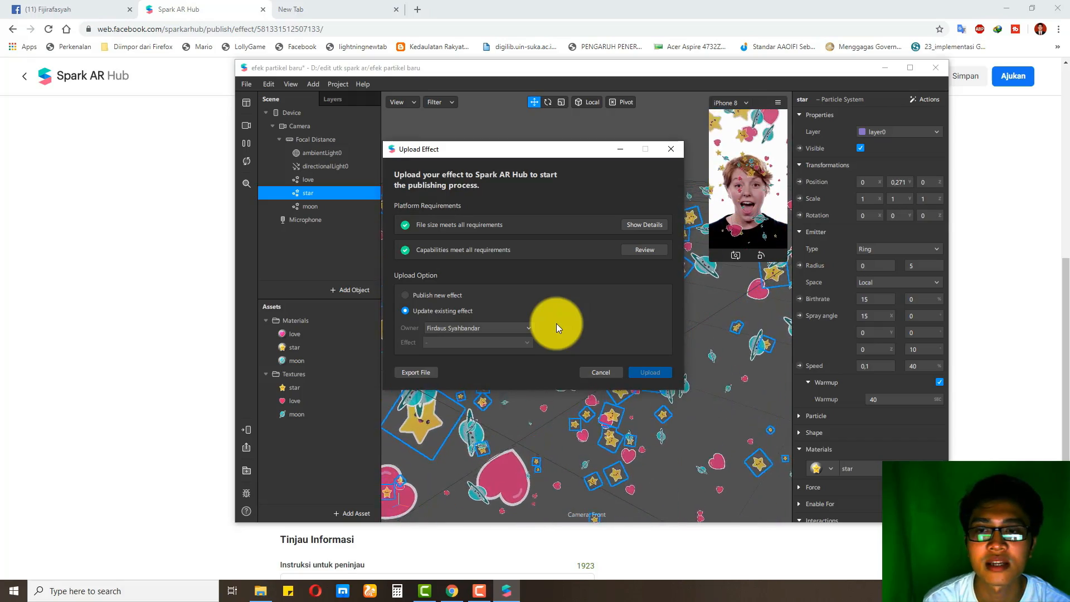
left_click(440, 294)
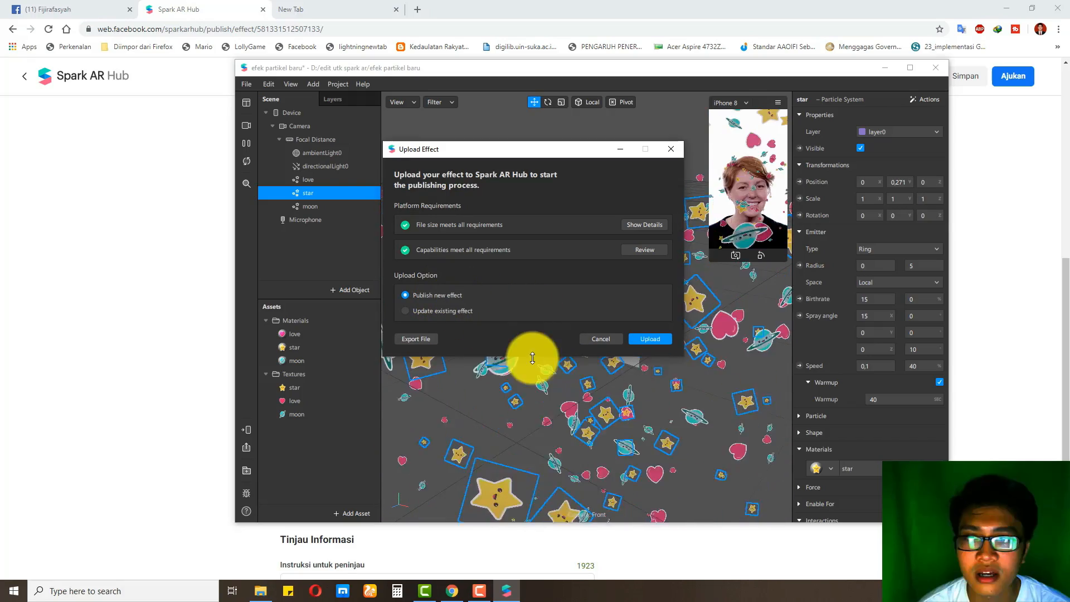
left_click(659, 340)
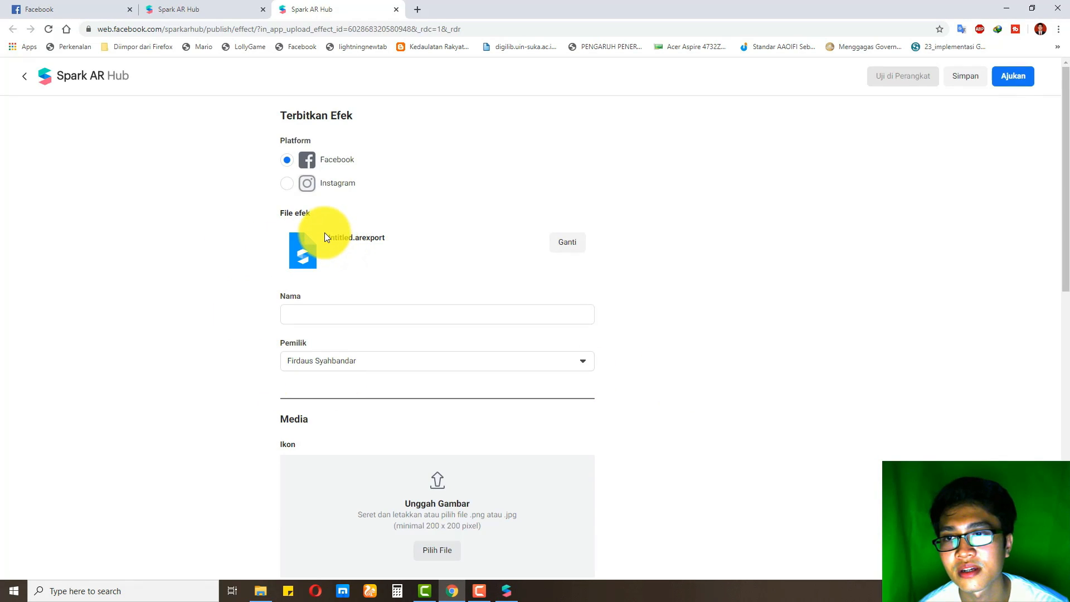
Choose Instagram as the platform for the uploaded effect and name it "efek kira kira"
left_click(286, 187)
left_click(288, 161)
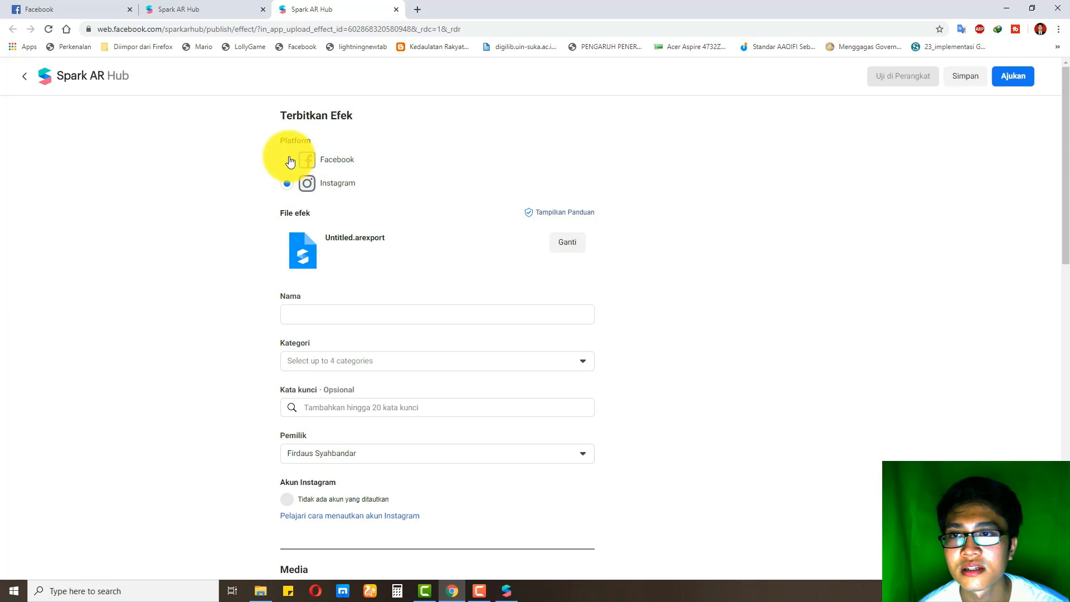
scroll(362, 177, "down", 2)
scroll(357, 176, "up", 2)
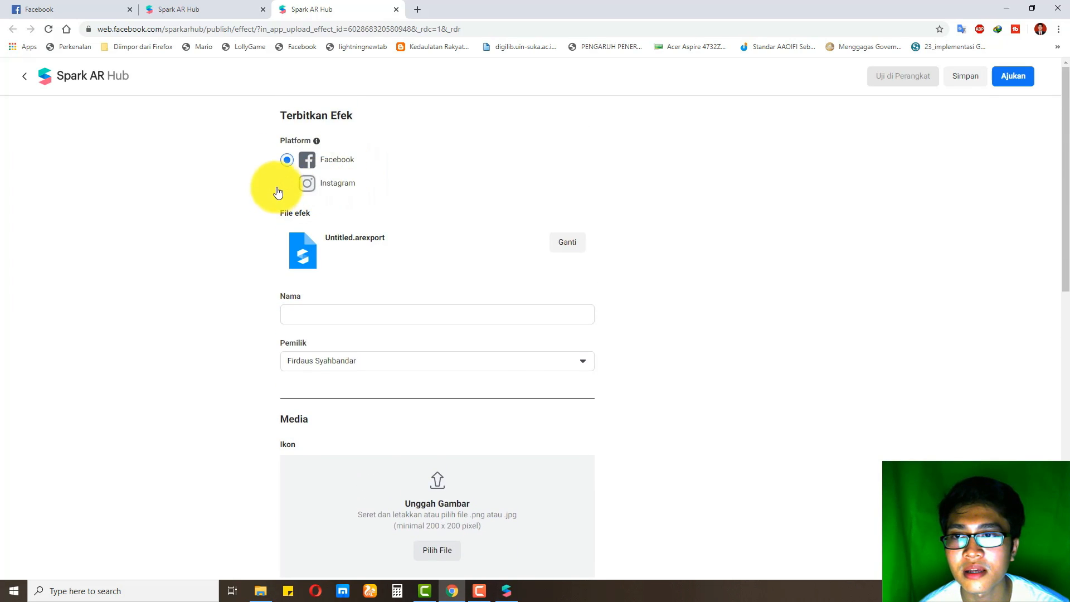
left_click(285, 184)
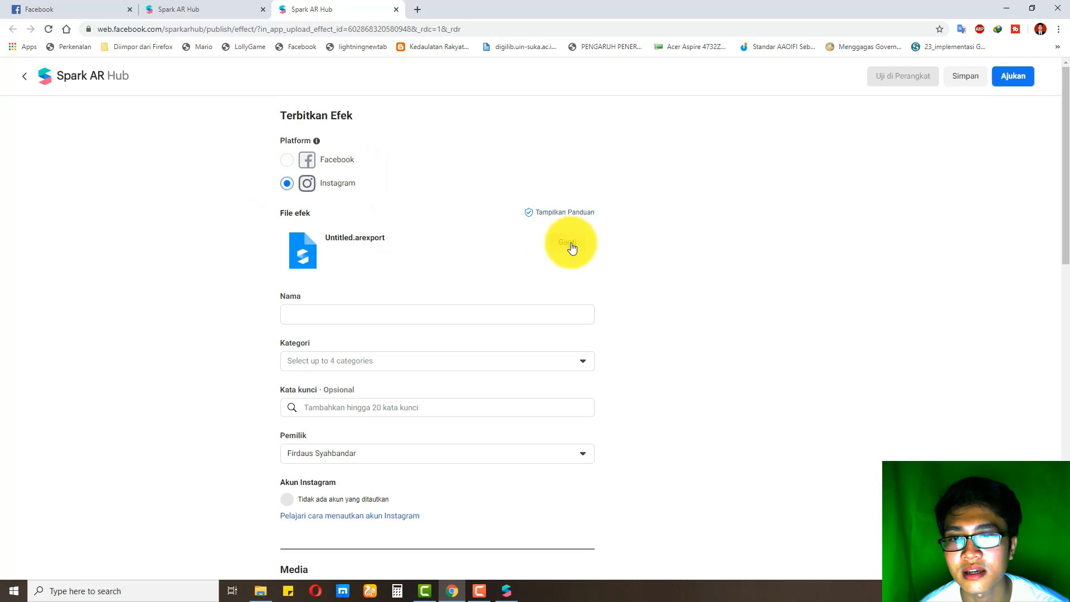
left_click(357, 315)
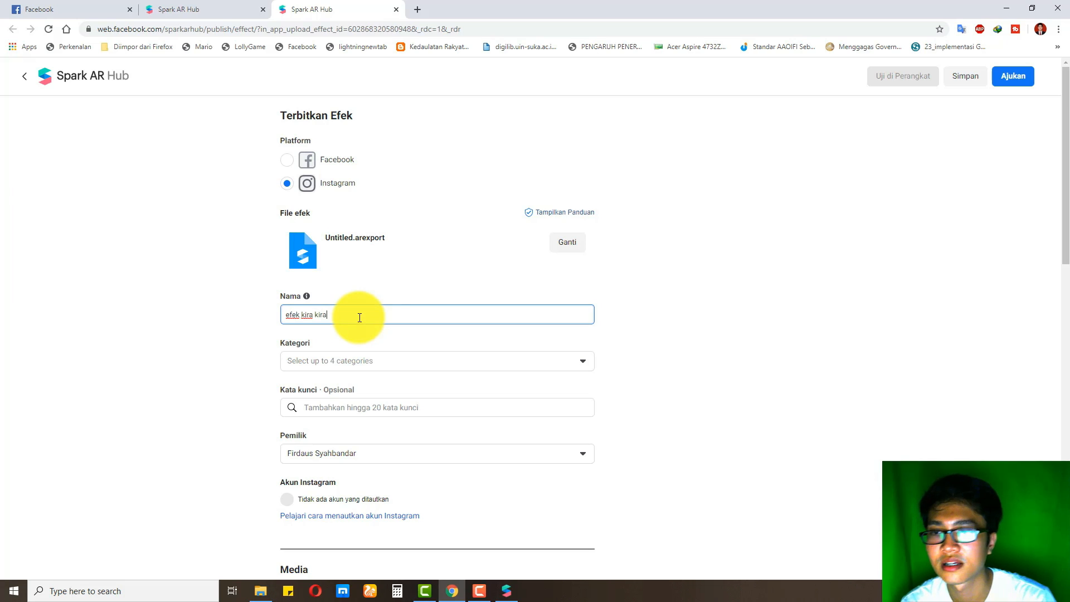
Examine the publishing form's demo video, icon, visibility and reviewer instruction sections, including the instructions for recording a video
scroll(334, 369, "down", 15)
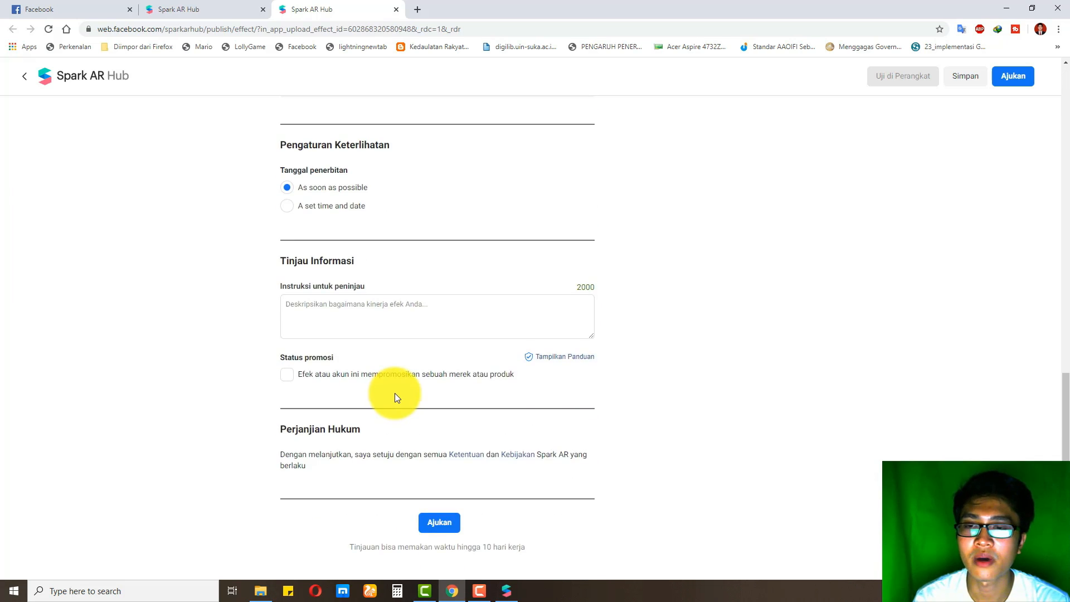
scroll(416, 365, "up", 8)
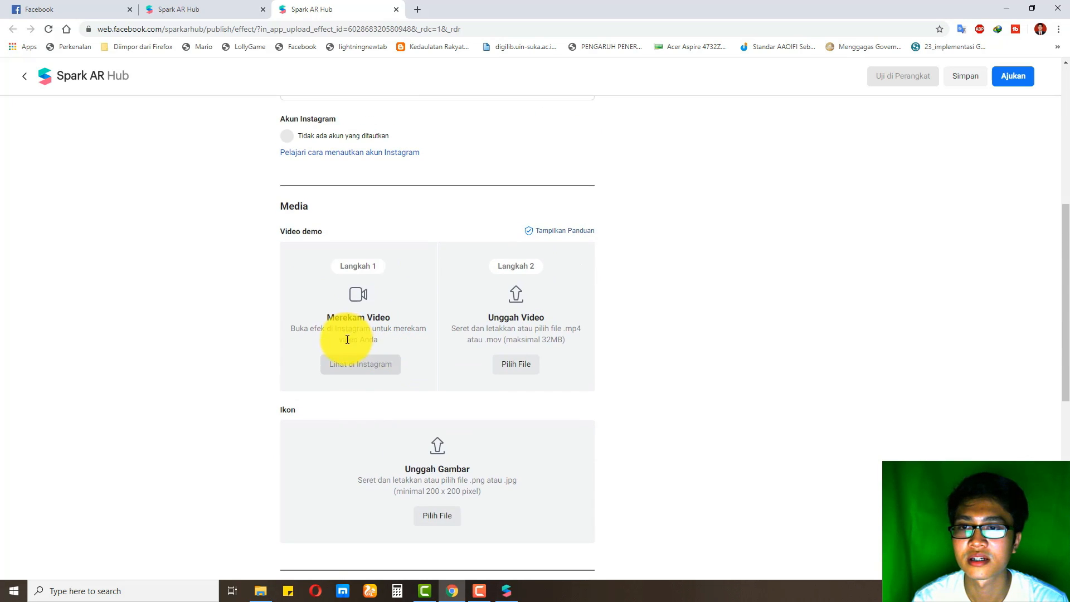
left_click_drag(312, 309, 398, 340)
left_click(399, 339)
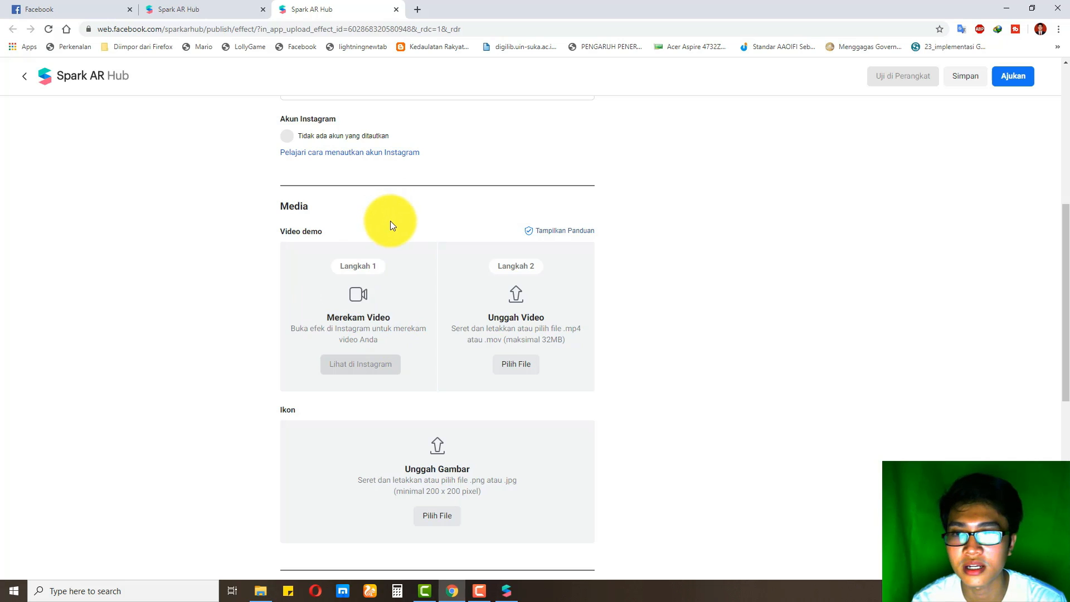
scroll(390, 222, "down", 5)
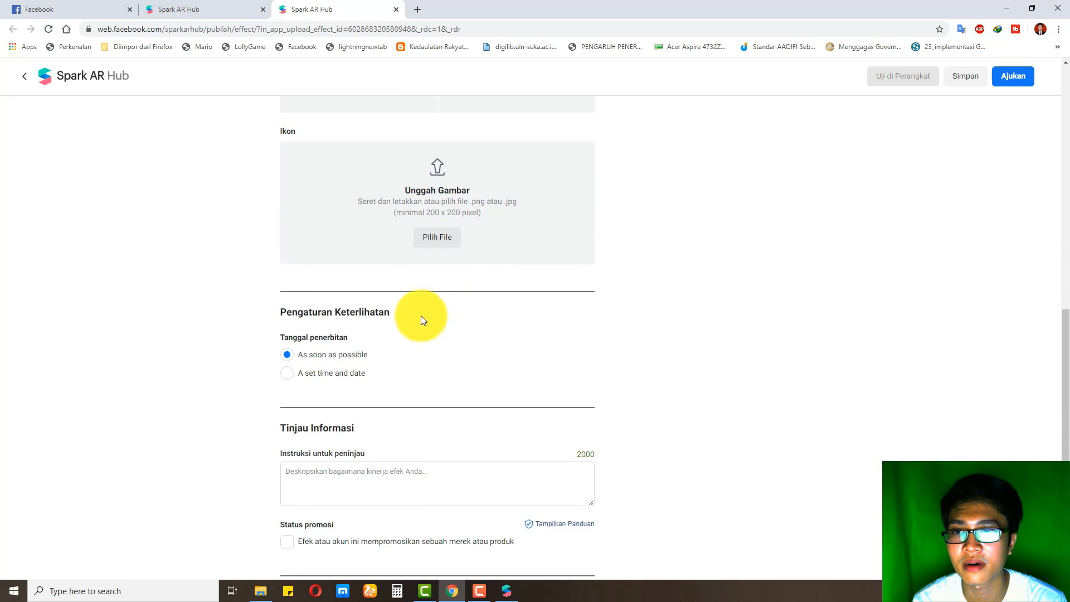
scroll(426, 310, "down", 3)
scroll(455, 348, "up", 7)
scroll(499, 338, "up", 8)
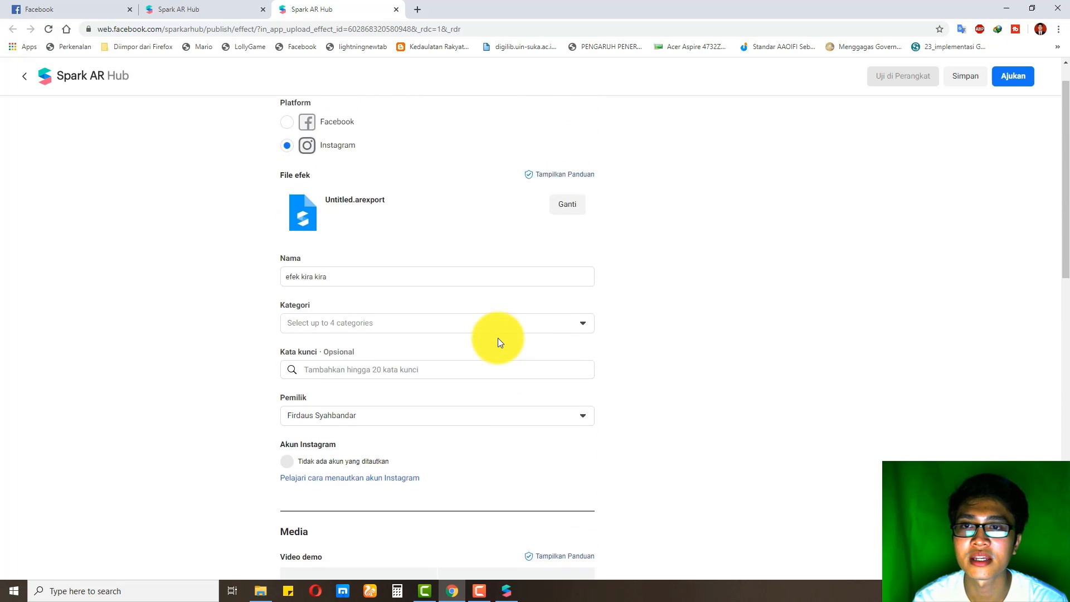
Close the upload dialog in Spark AR Studio and return to the browser's publishing form to review its sections
left_click(516, 592)
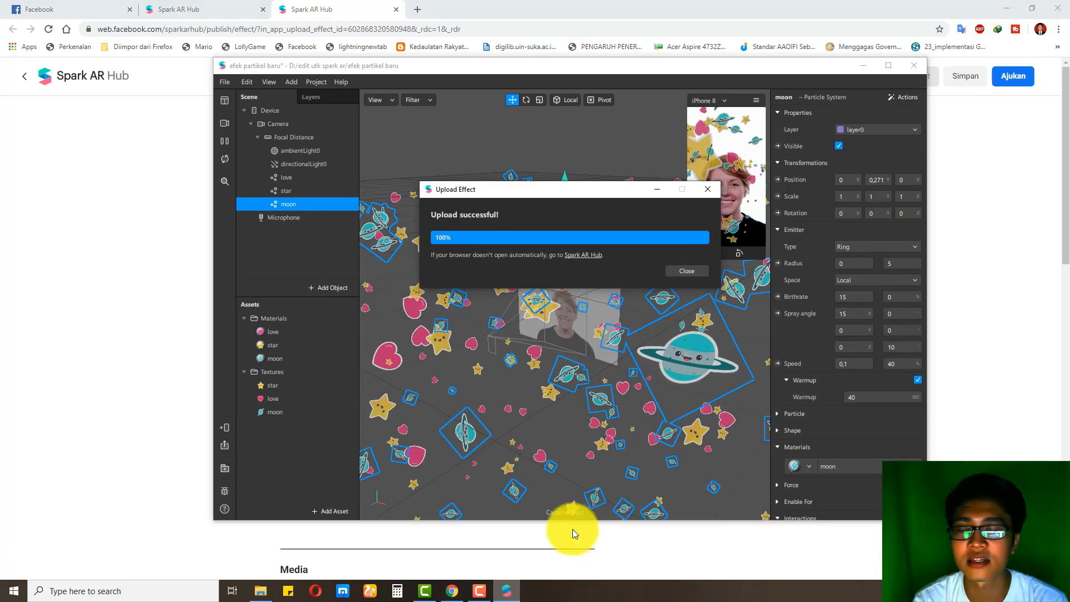
left_click(691, 271)
left_click(106, 303)
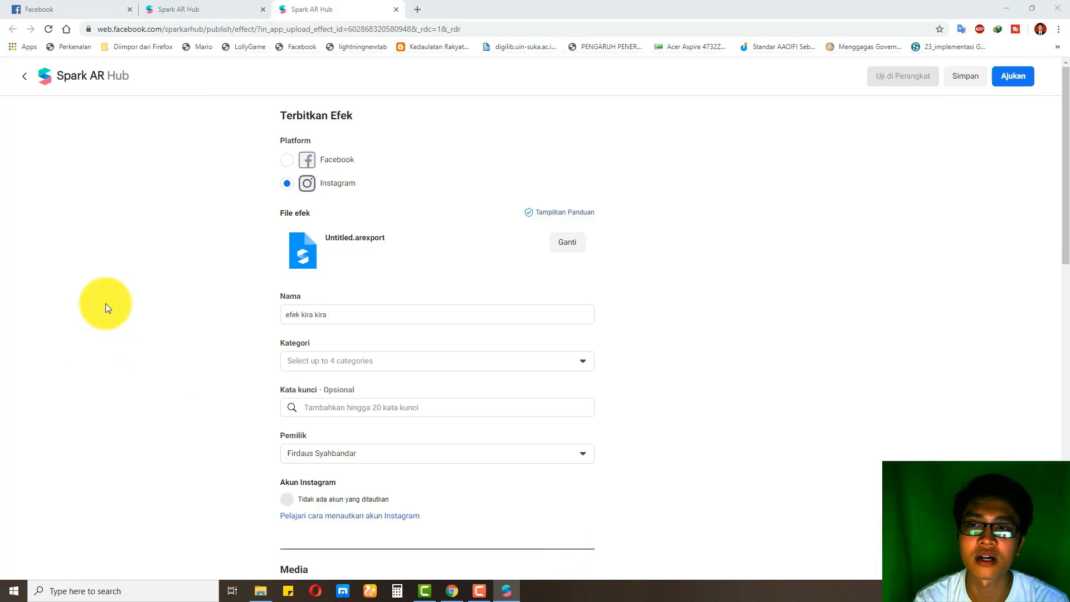
scroll(342, 302, "down", 12)
scroll(463, 353, "down", 4)
scroll(369, 363, "up", 15)
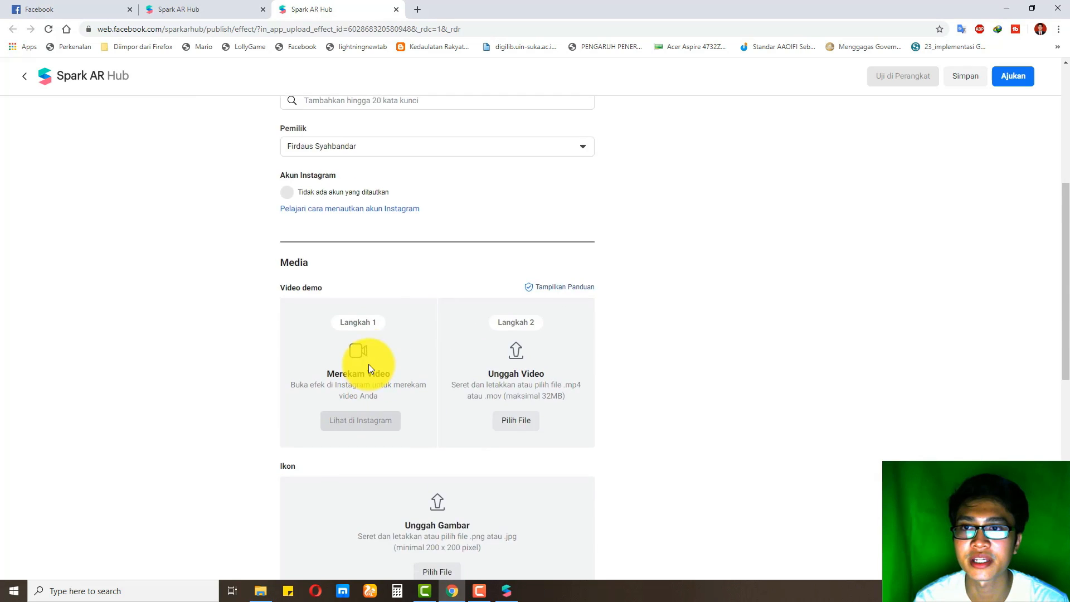
scroll(368, 372, "down", 3)
scroll(368, 372, "up", 3)
left_click(504, 591)
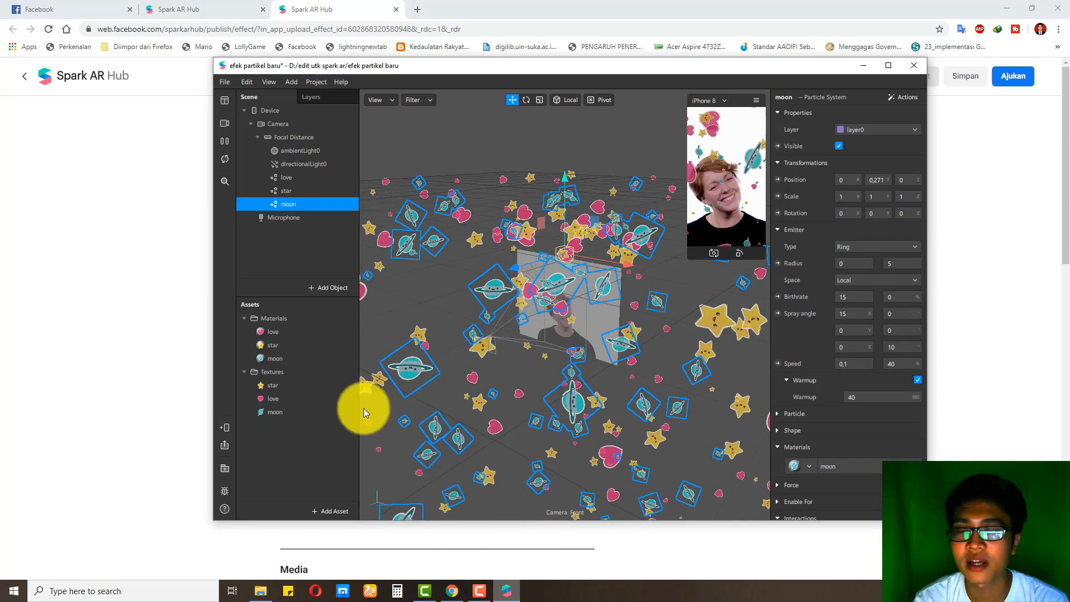
left_click(225, 82)
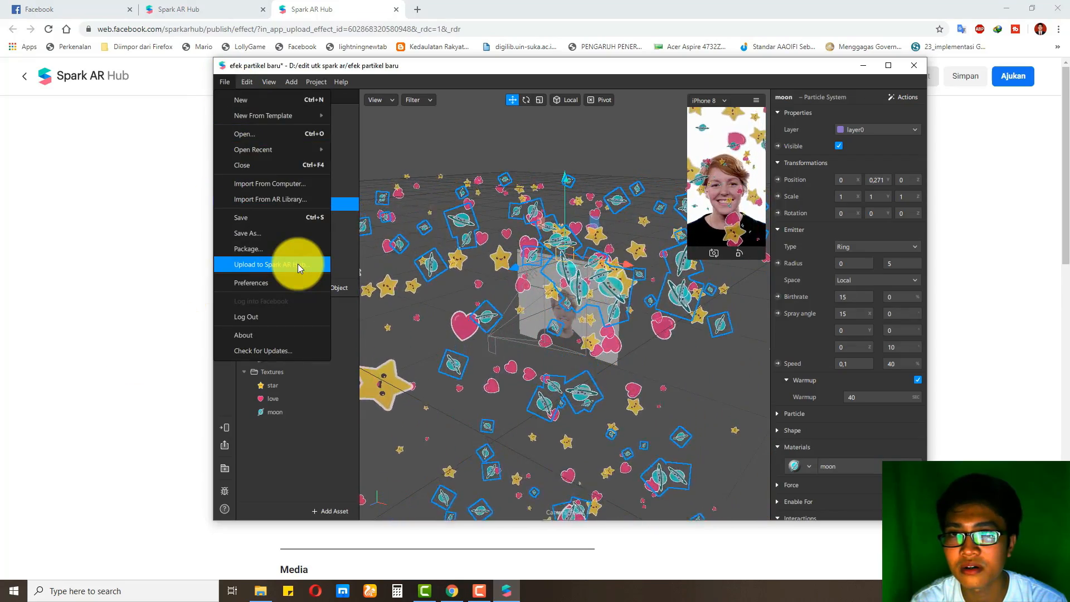
left_click(297, 264)
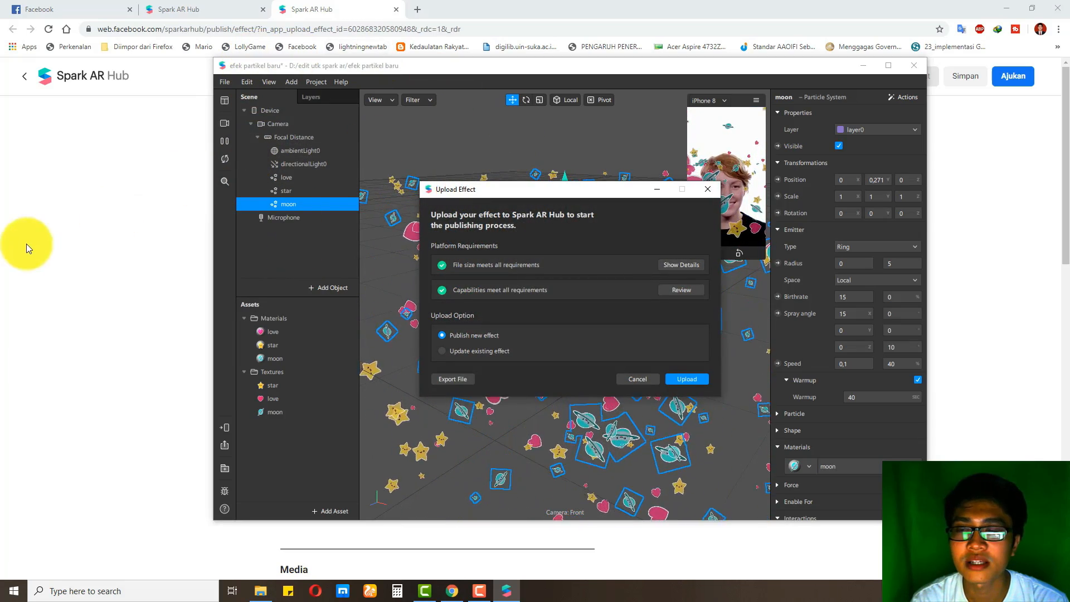
left_click(99, 259)
left_click(506, 595)
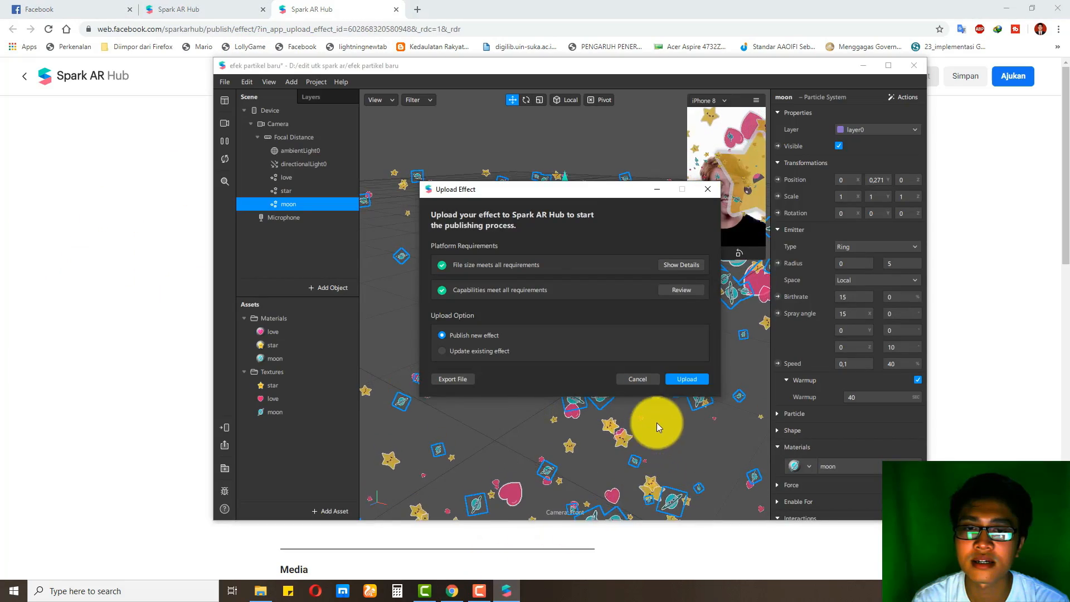
left_click(647, 379)
left_click_drag(222, 65, 342, 148)
left_click_drag(516, 148, 496, 77)
Begin exporting the project as an AR Studio Export file named "efek partikel baru", cancel the export and upload, and minimize Spark AR Studio
left_click(328, 91)
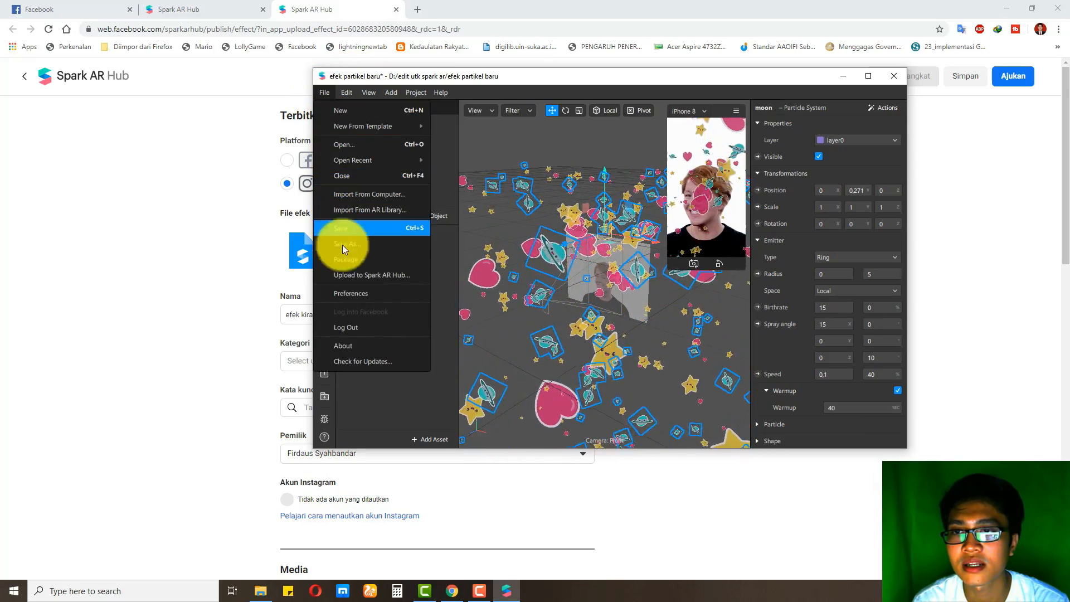
left_click(388, 278)
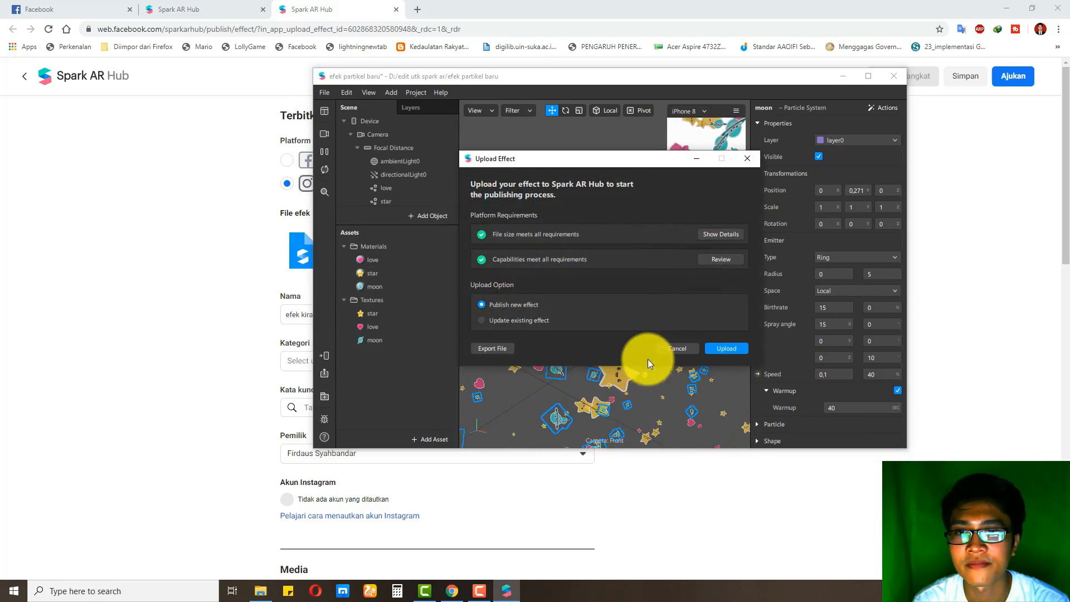
left_click(493, 350)
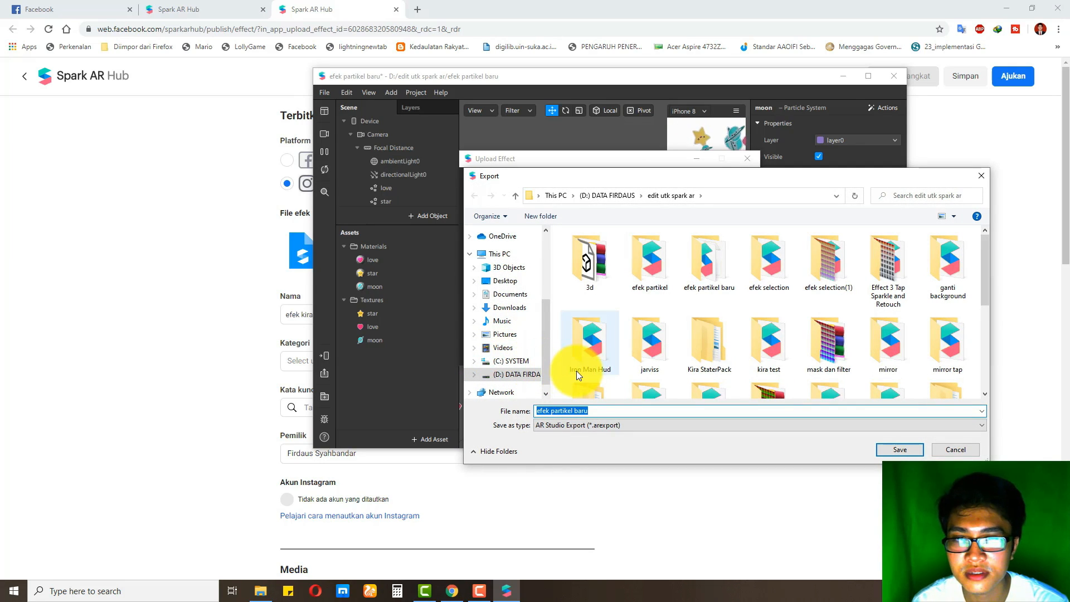
key("End")
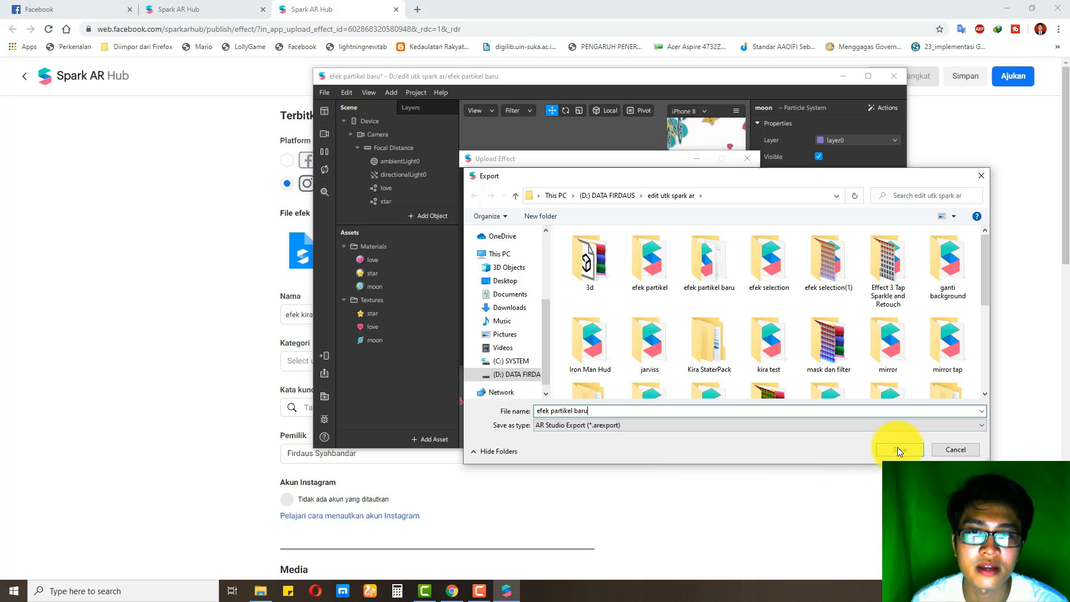
left_click(954, 450)
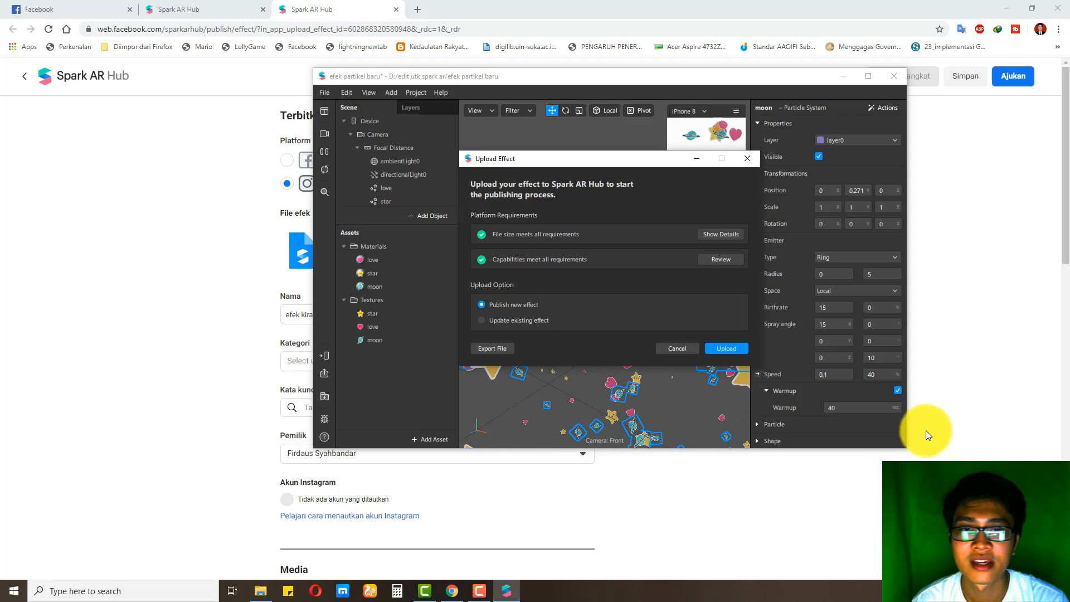
left_click(677, 350)
left_click(835, 79)
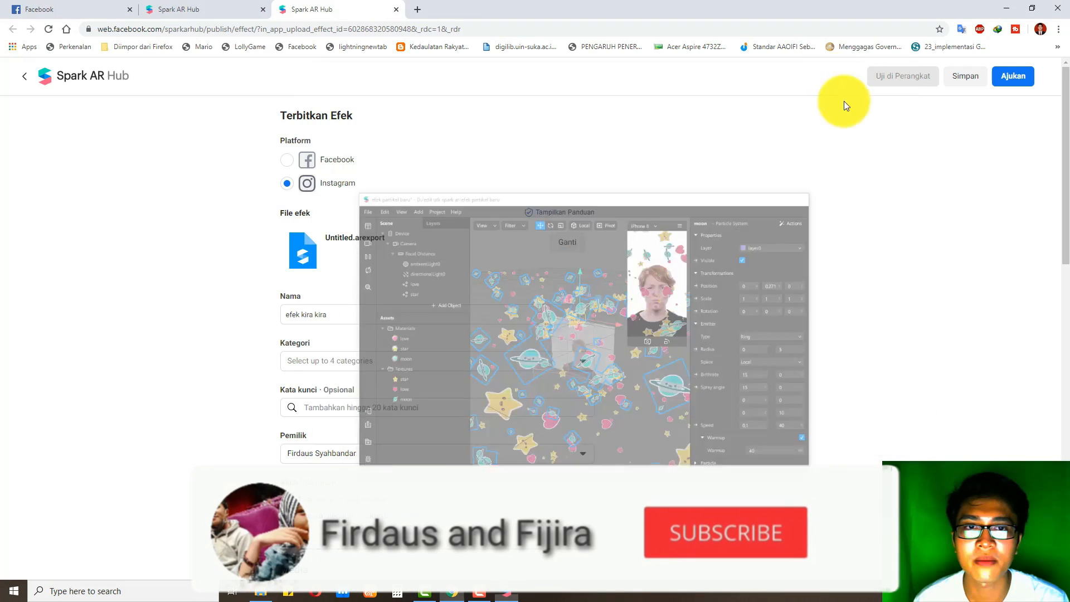